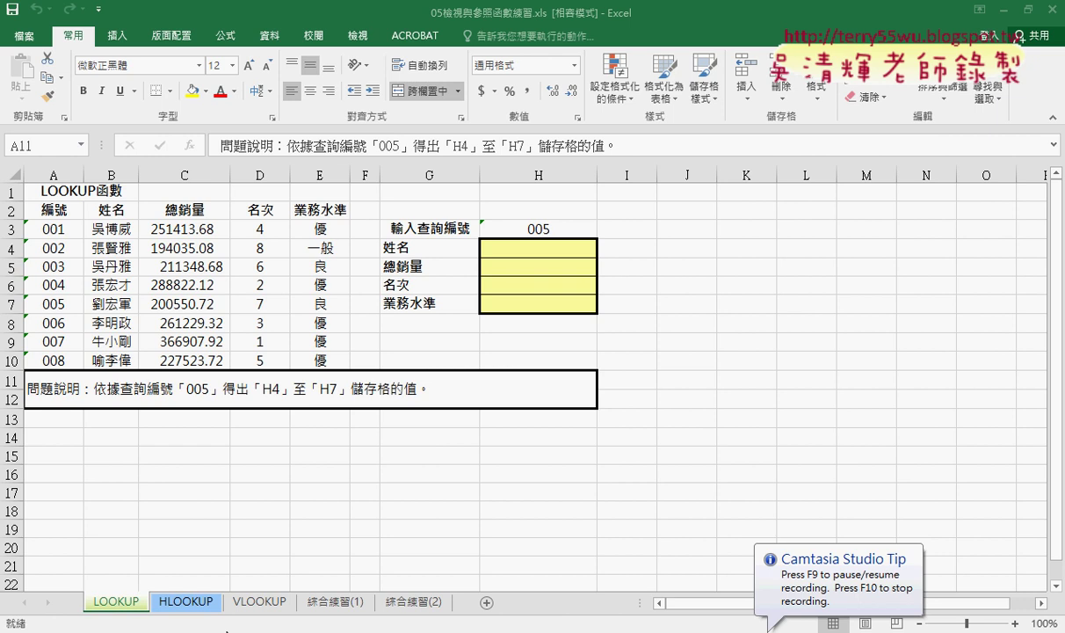
Step: Open 05檢視與參照函數練習.xls from the 05檢視參照函數 folder, glance at HLOOKUP, return to LOOKUP
key("alt+Tab")
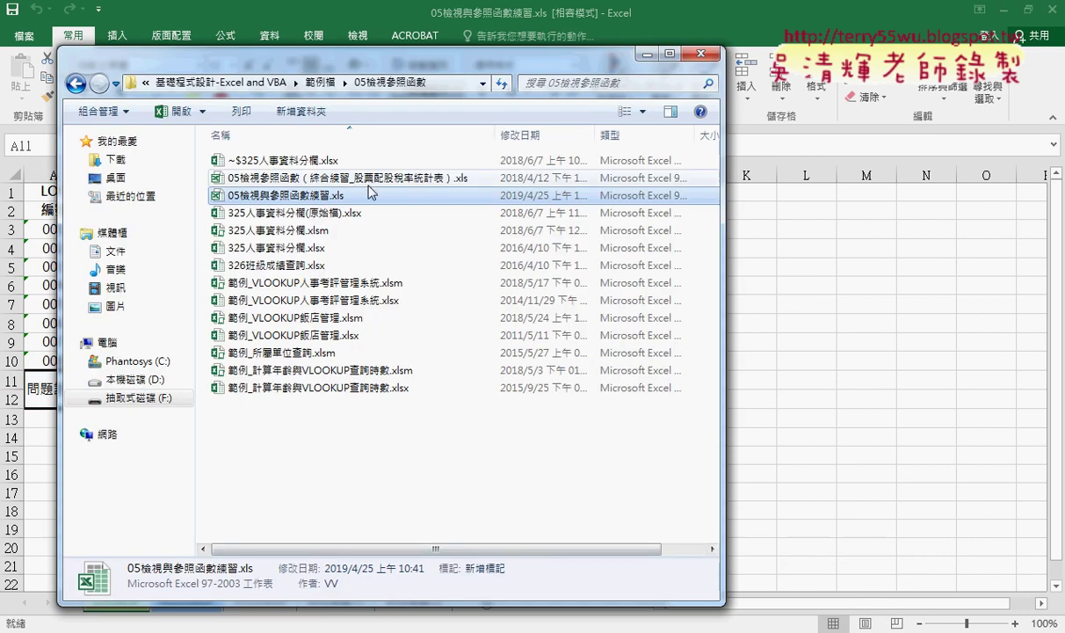
left_click(320, 82)
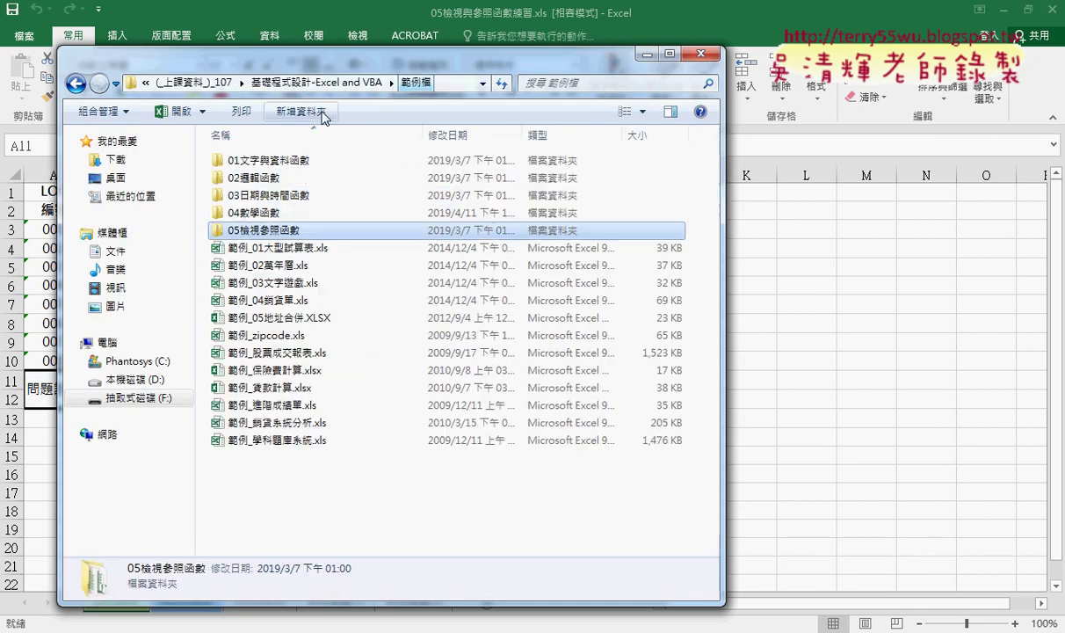
double_click(307, 231)
left_click(295, 195)
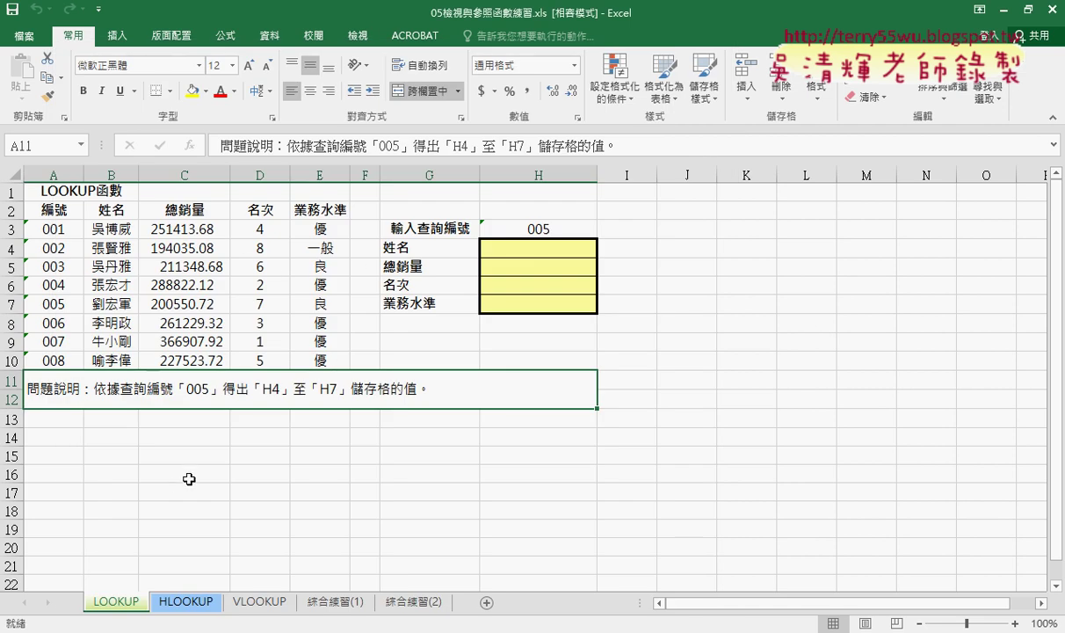
left_click(179, 603)
left_click(115, 603)
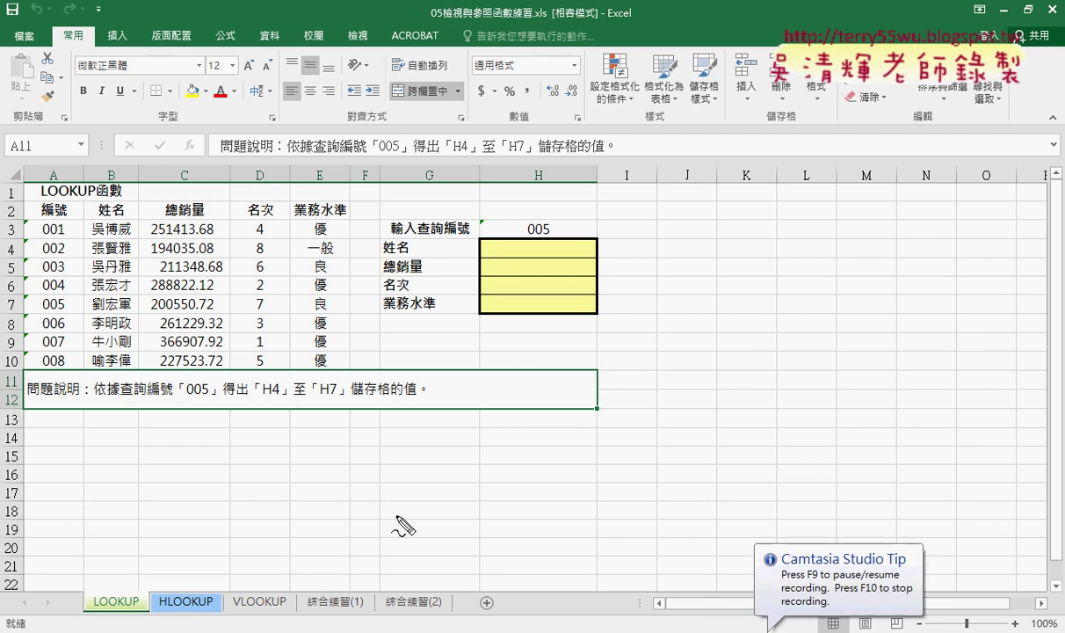
Step: Draw red ink lines outlining columns A–E, an arrow toward the table, and underline the headers
left_click_drag(367, 164, 351, 518)
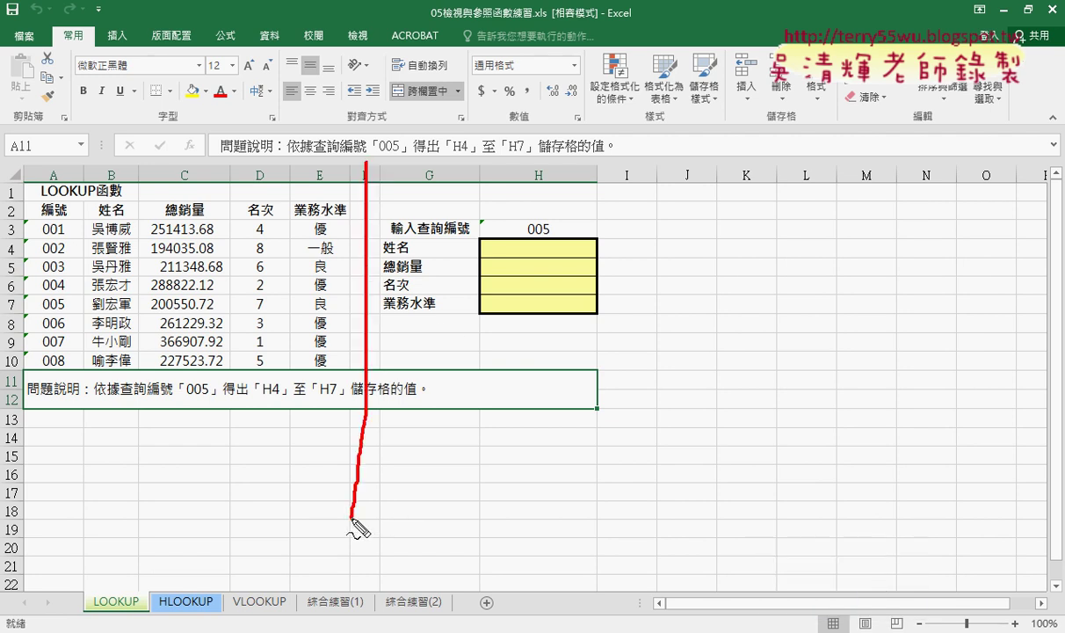
mouse_move(360, 173)
left_mouse_down()
mouse_move(234, 173)
mouse_move(260, 193)
left_mouse_up()
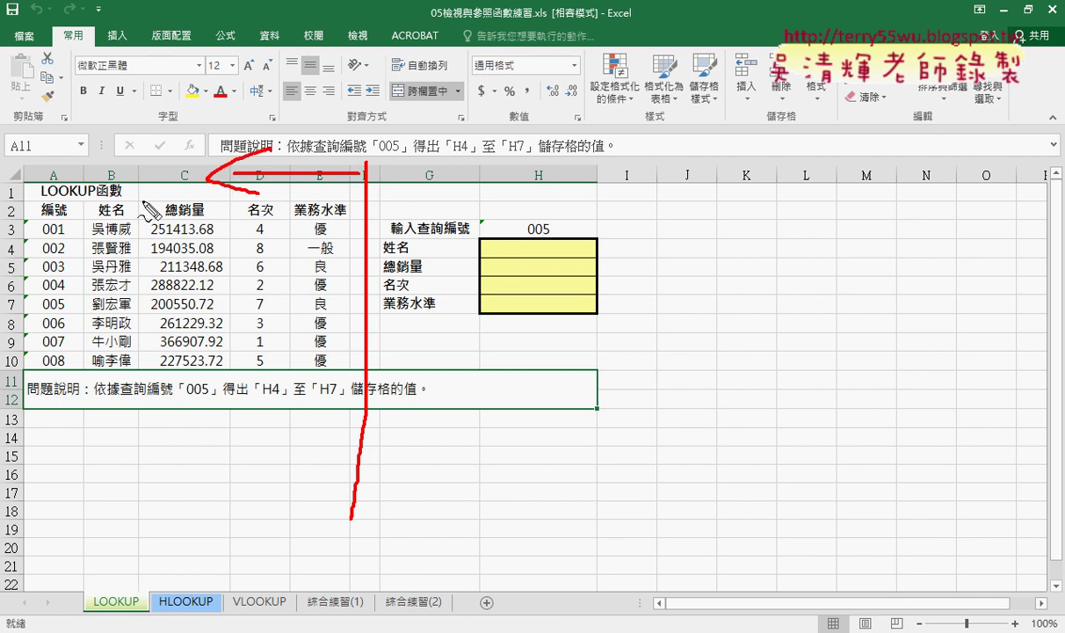
left_click_drag(26, 201, 24, 368)
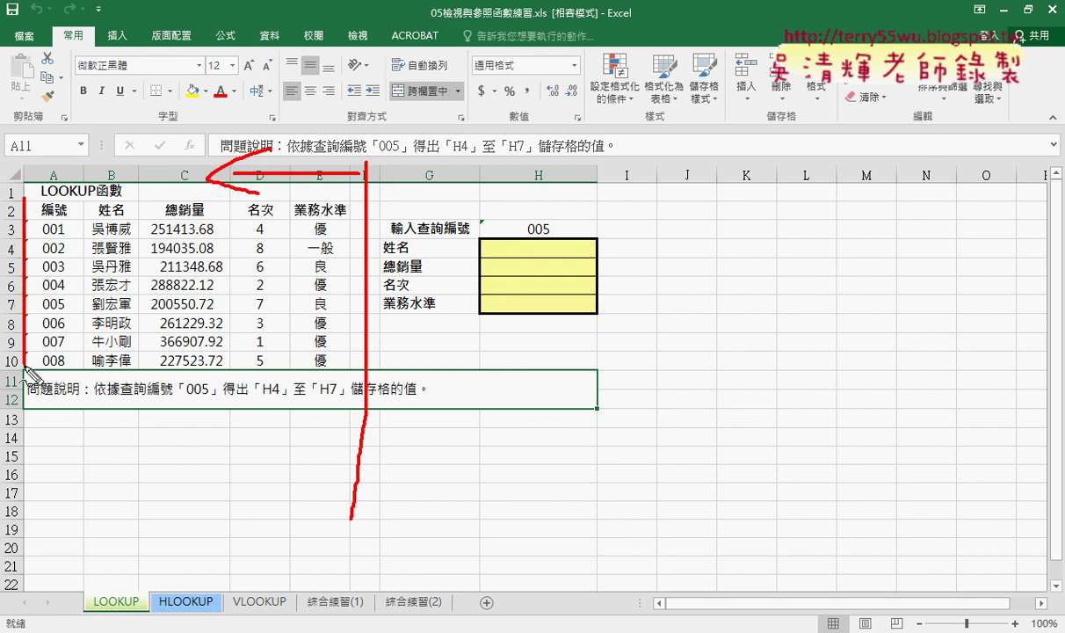
mouse_move(29, 199)
left_mouse_down()
mouse_move(368, 197)
mouse_move(341, 358)
mouse_move(33, 376)
left_mouse_up()
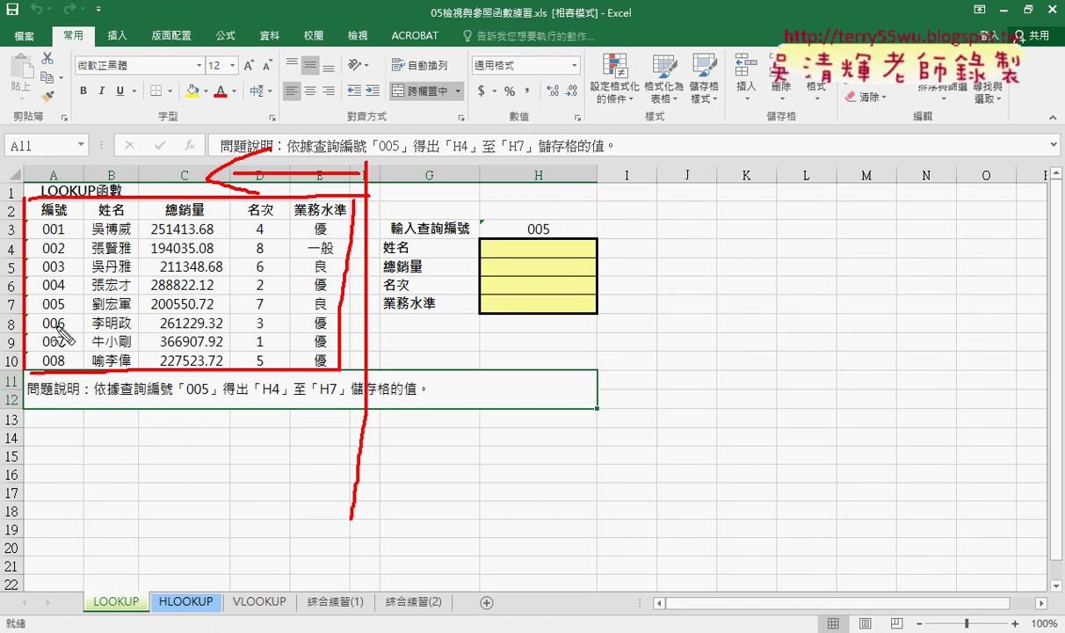
left_click_drag(83, 201, 88, 369)
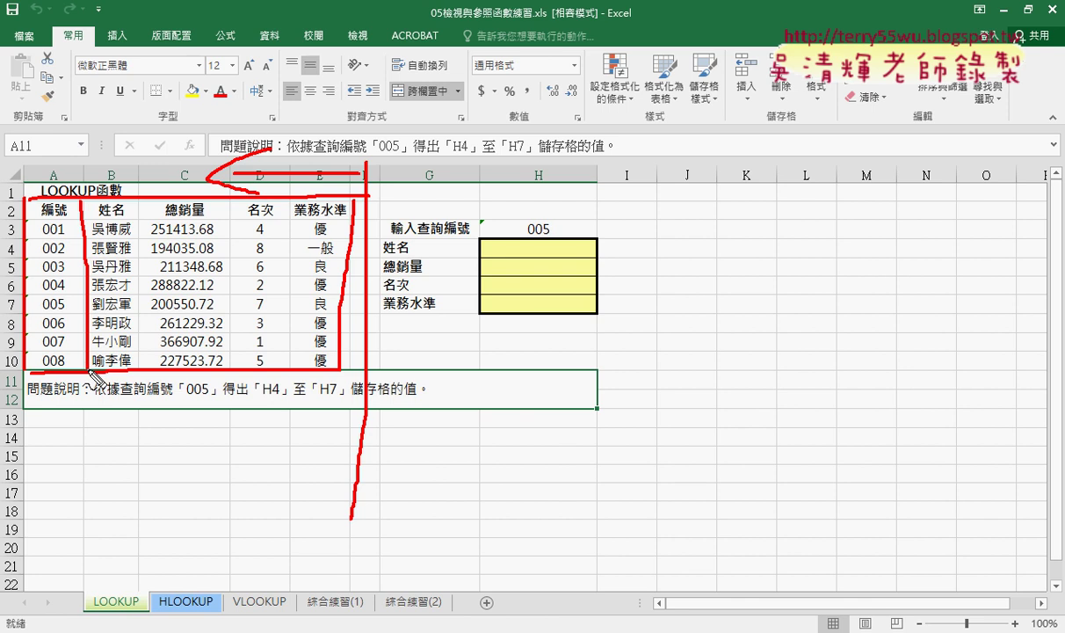
left_click_drag(135, 197, 138, 371)
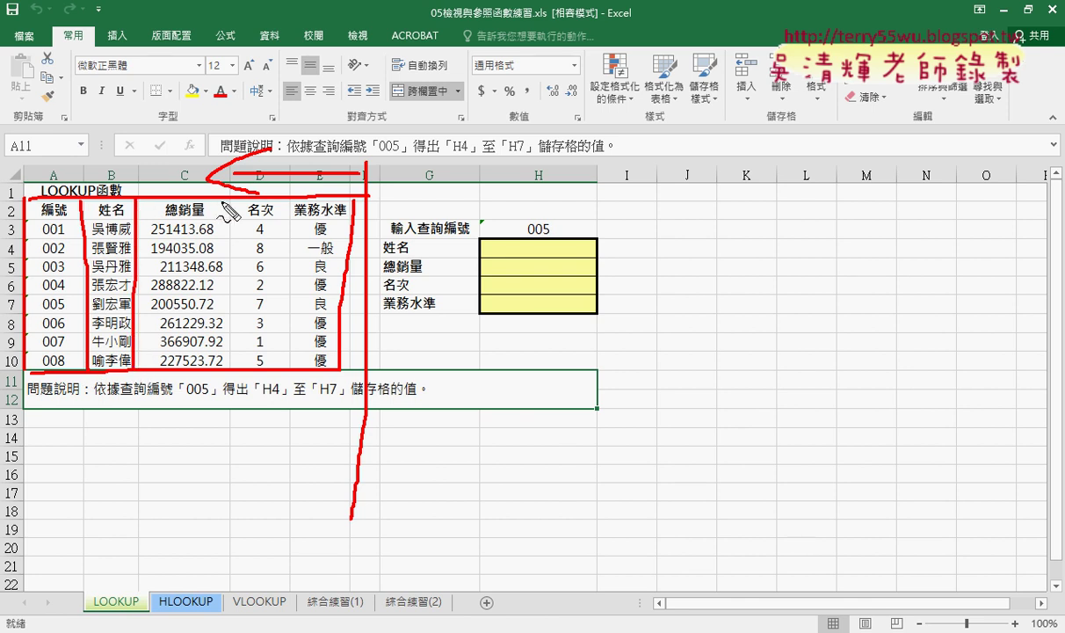
left_click_drag(224, 200, 225, 362)
left_click_drag(288, 201, 291, 364)
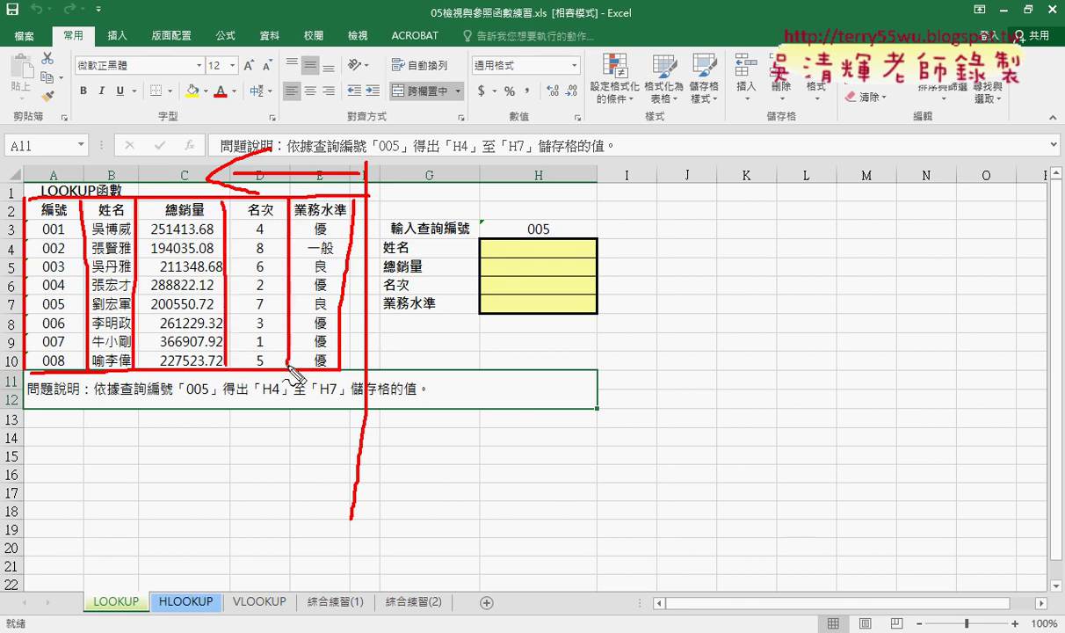
left_click_drag(31, 218, 354, 224)
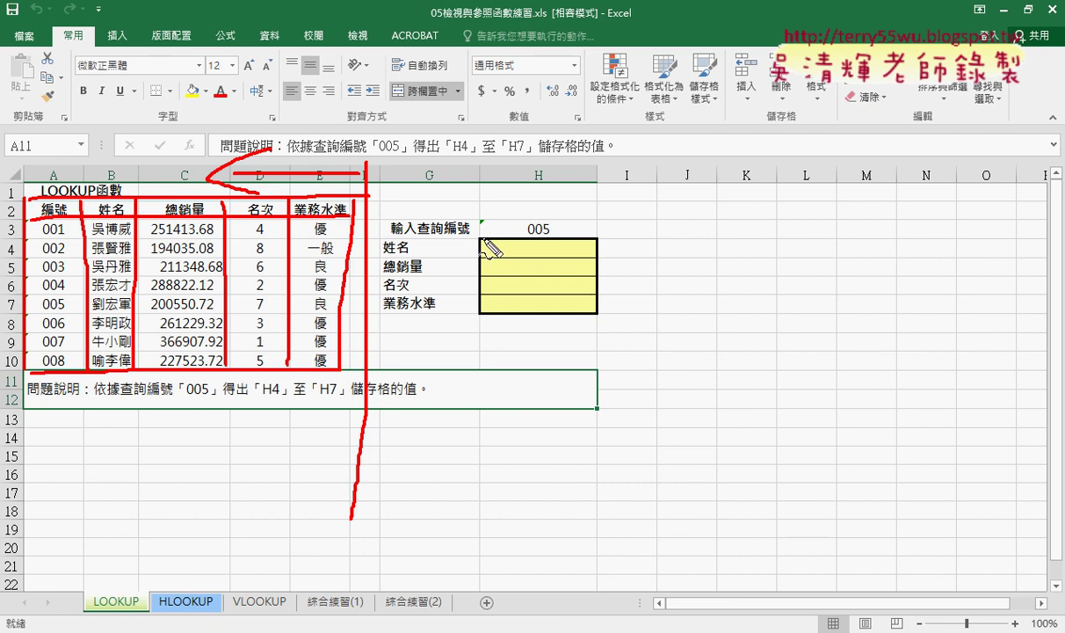
Step: Draw a red ellipse around the lookup ID 005 in cell H3
left_click_drag(552, 221, 559, 230)
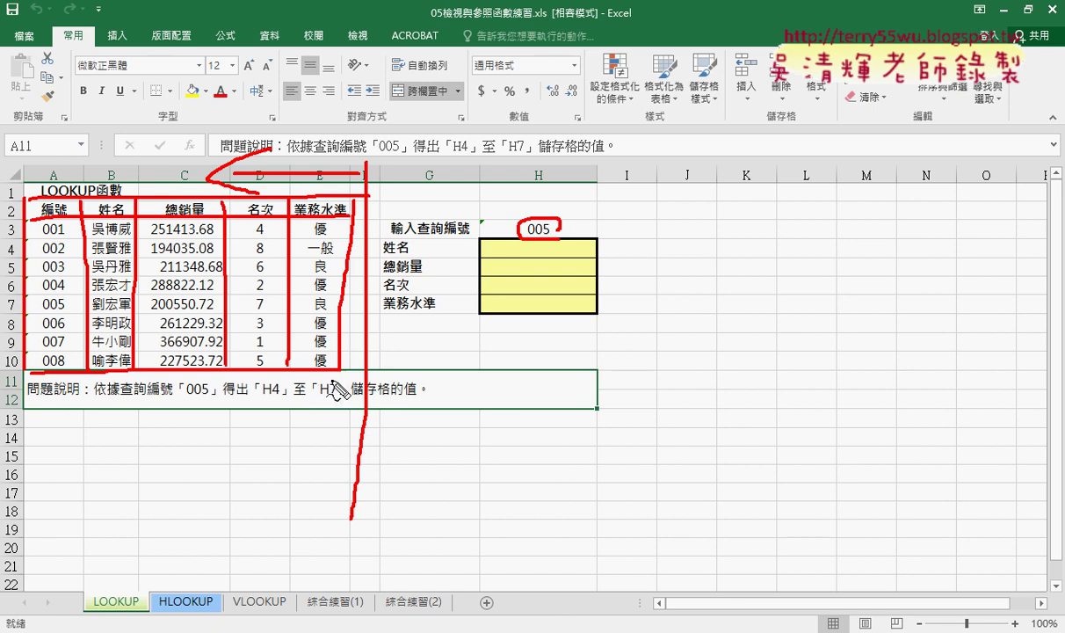
Step: Extend the arrow to column H, outline row 7 and H4:H7, circle 005 in A7, and point an arrow at the title
left_click_drag(370, 174, 481, 162)
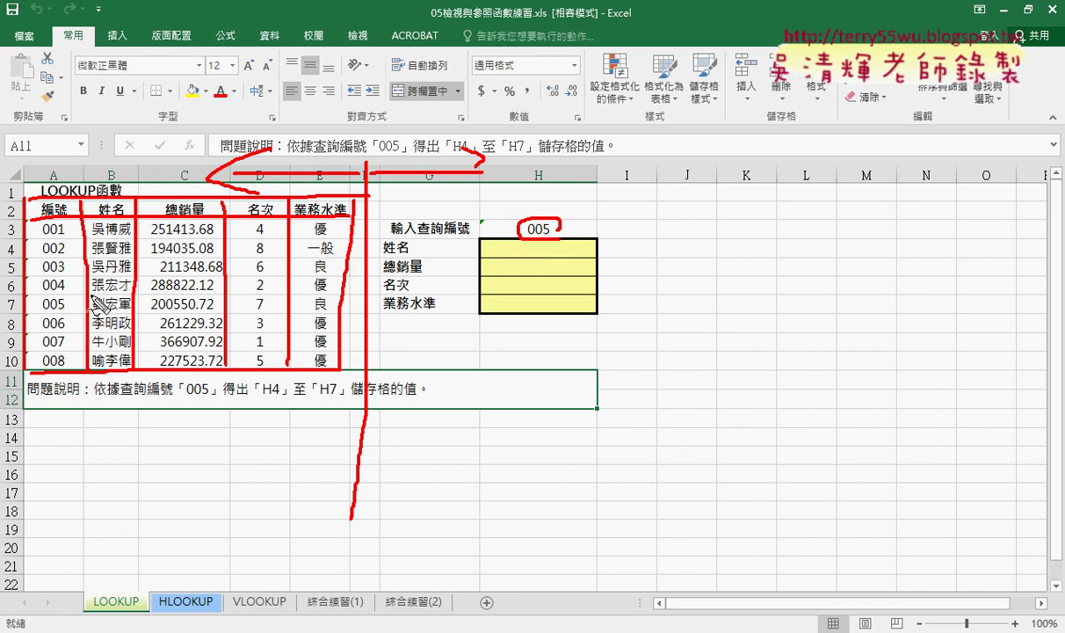
mouse_move(92, 296)
left_mouse_down()
mouse_move(284, 295)
mouse_move(332, 309)
mouse_move(91, 314)
left_mouse_up()
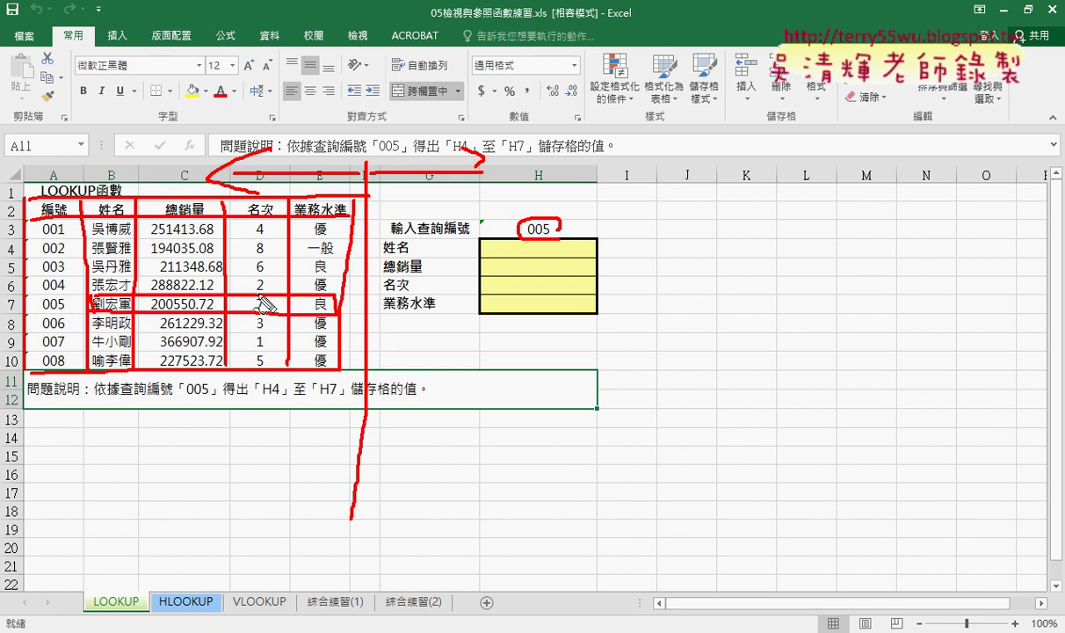
mouse_move(480, 239)
left_mouse_down()
mouse_move(480, 268)
mouse_move(594, 239)
mouse_move(596, 317)
mouse_move(482, 318)
left_mouse_up()
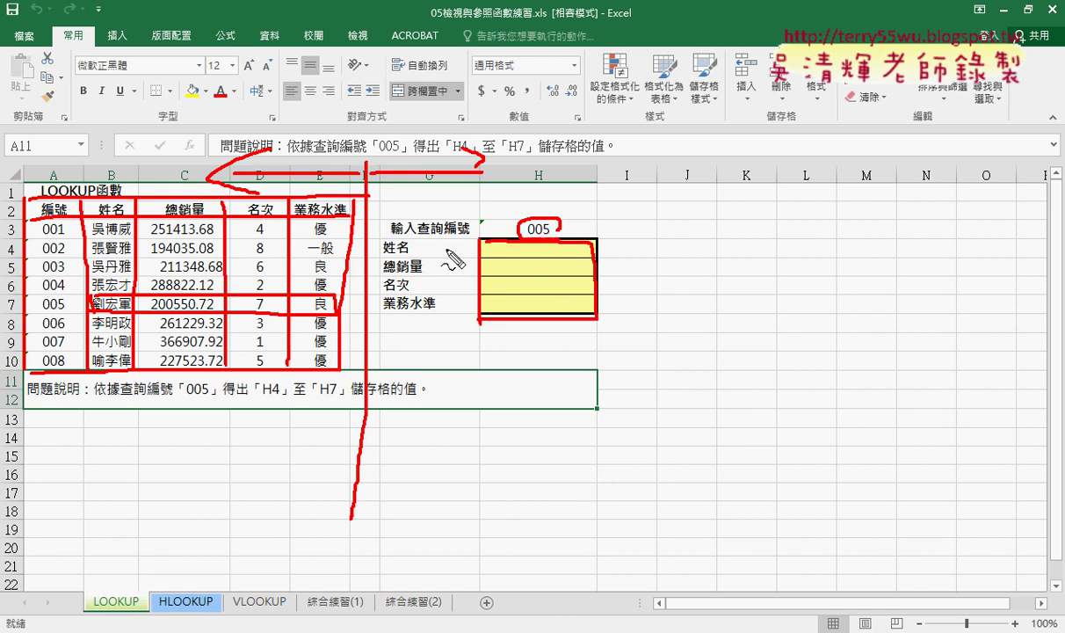
left_click_drag(62, 294, 72, 309)
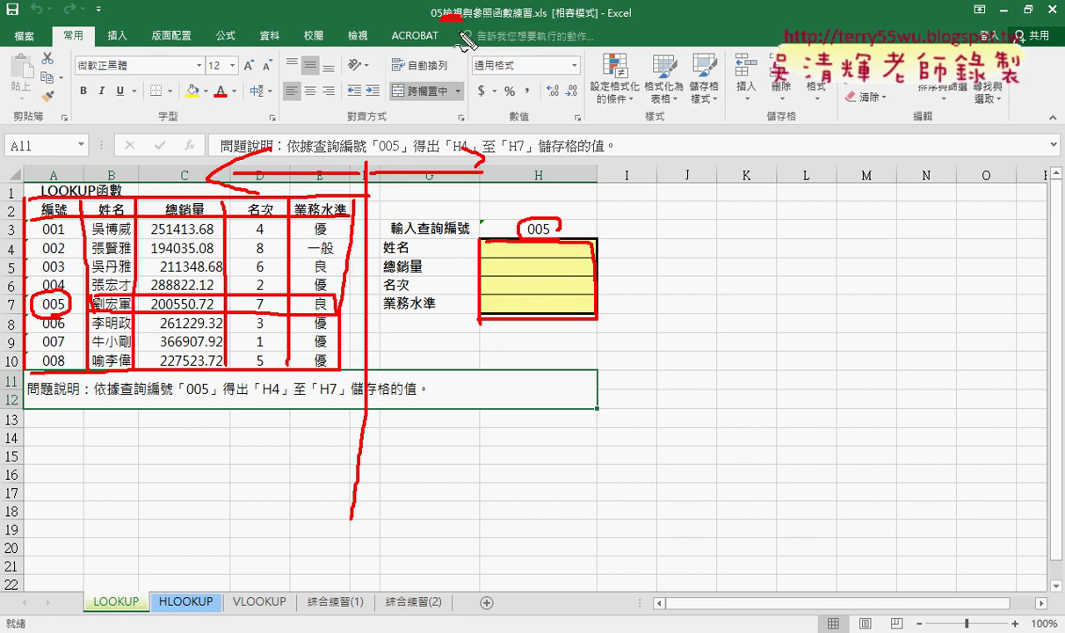
left_click_drag(446, 88, 448, 26)
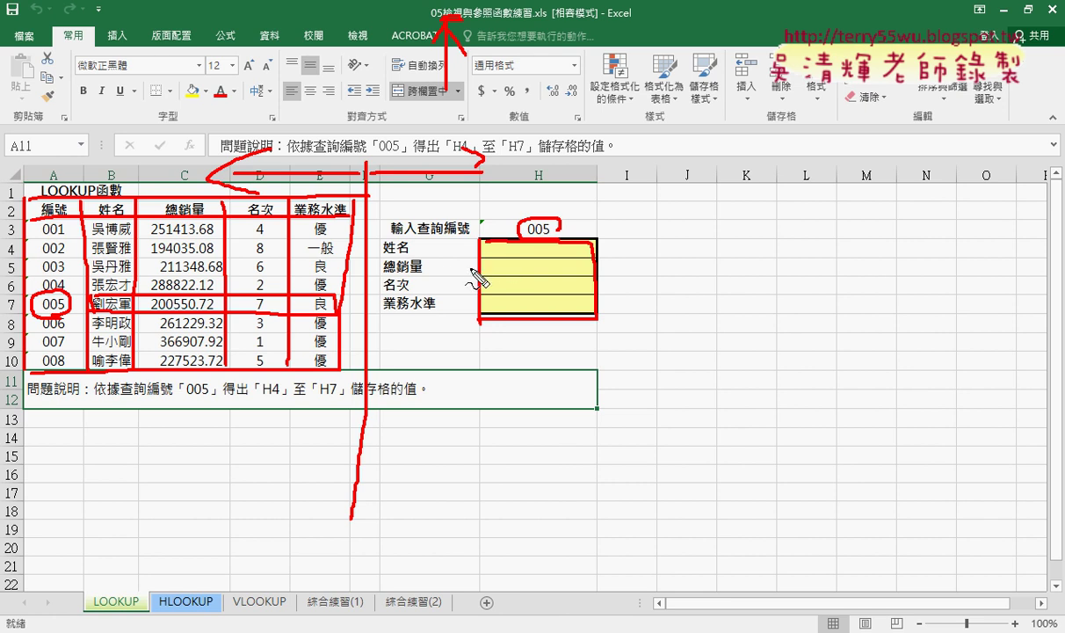
Step: Erase all the red ink and select cell H4
key("Escape")
left_click(536, 248)
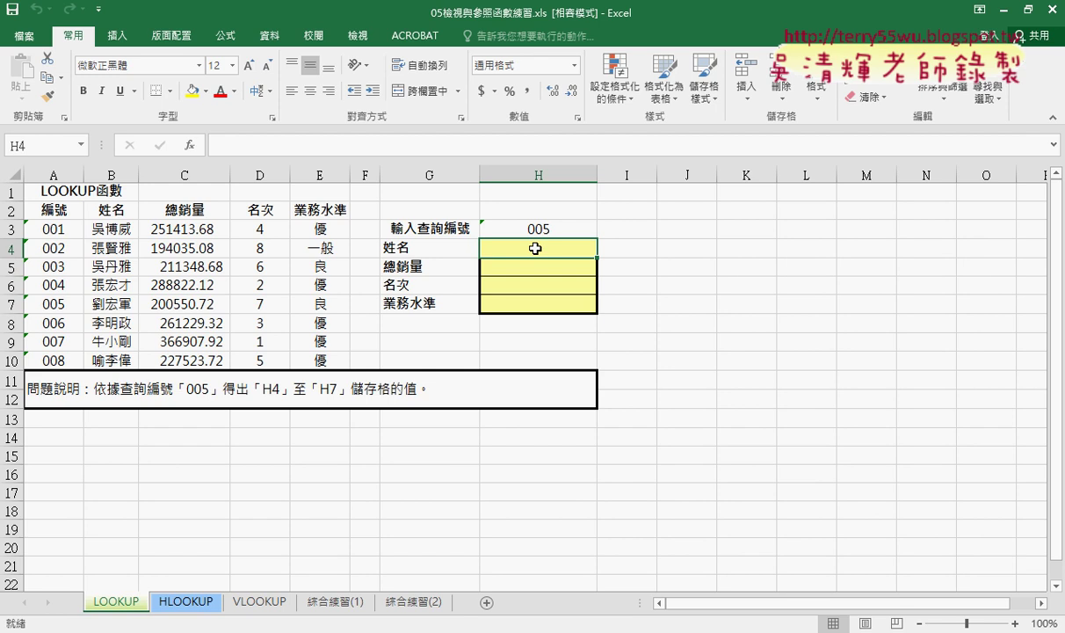
Step: Insert a function in H4 from the 檢視與參照 category, choosing VLOOKUP
left_click(191, 146)
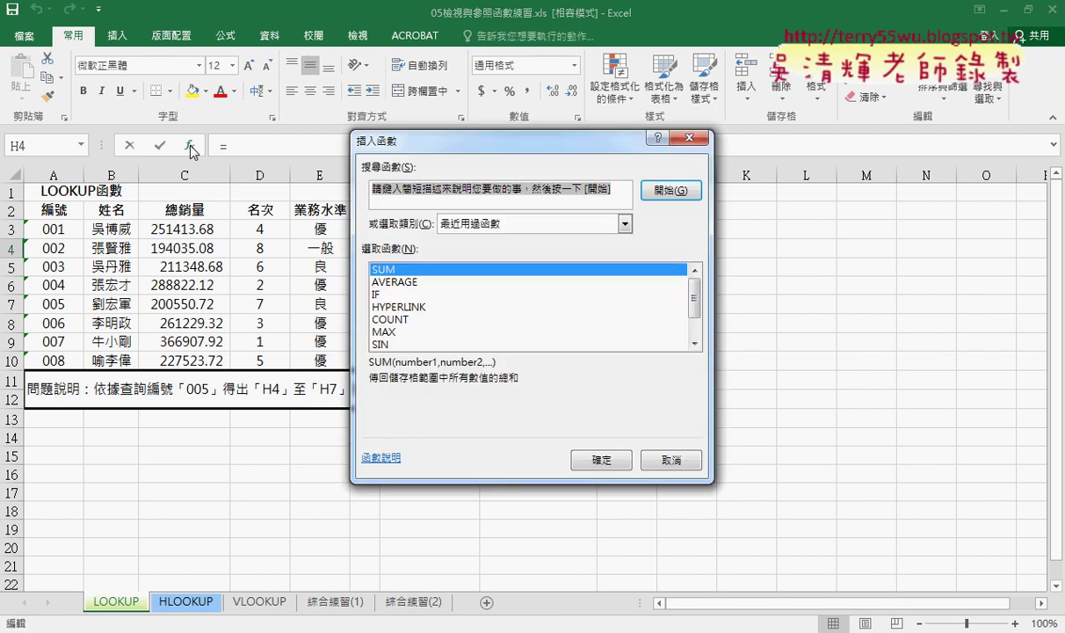
left_click(525, 224)
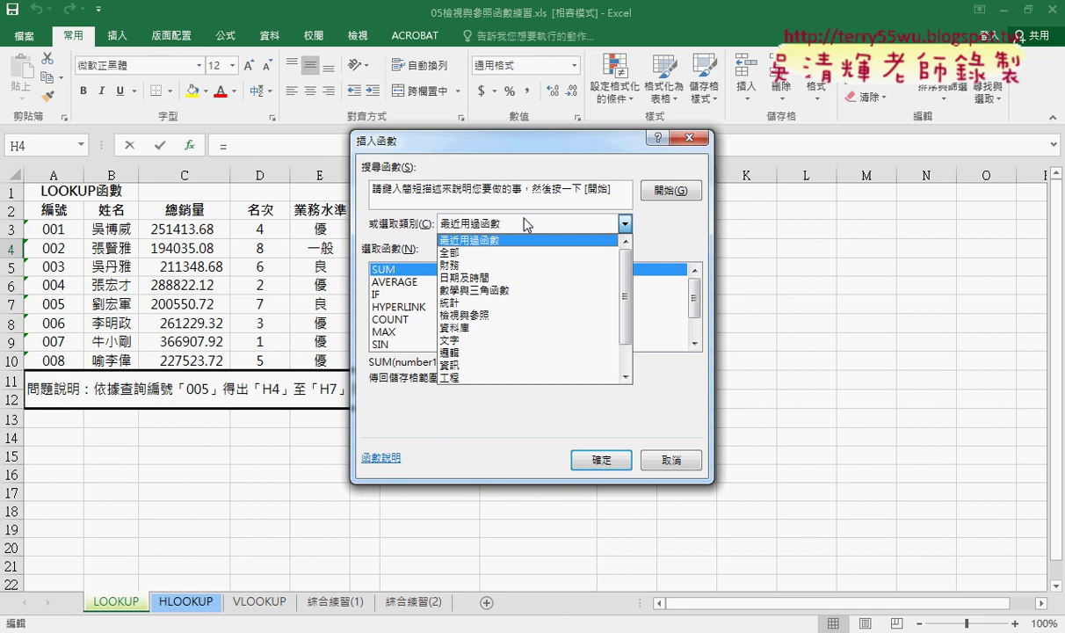
left_click(517, 323)
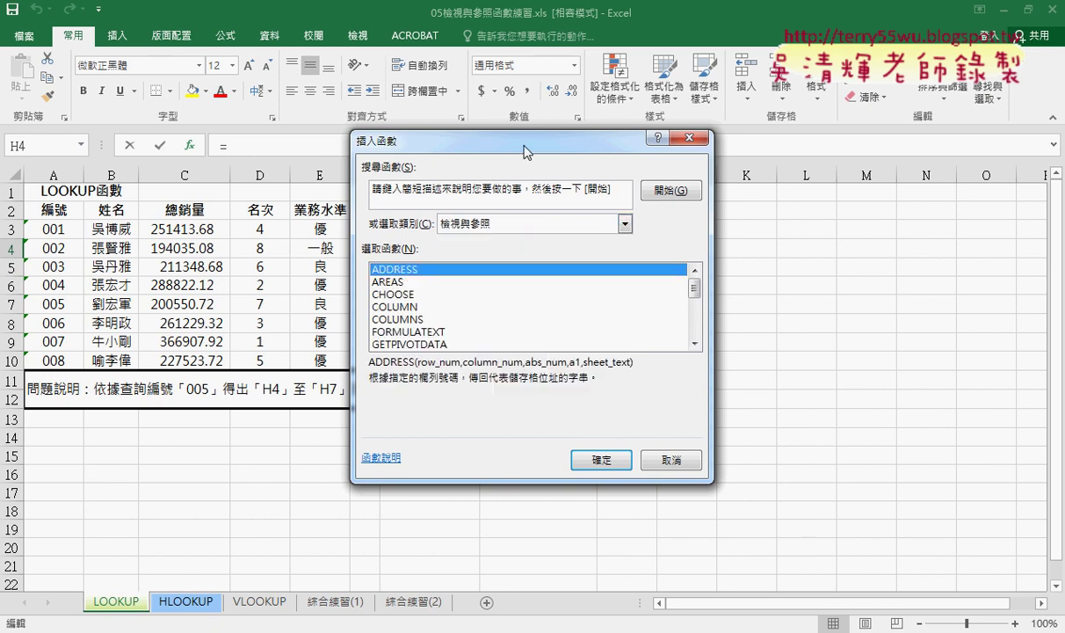
left_click_drag(501, 143, 767, 150)
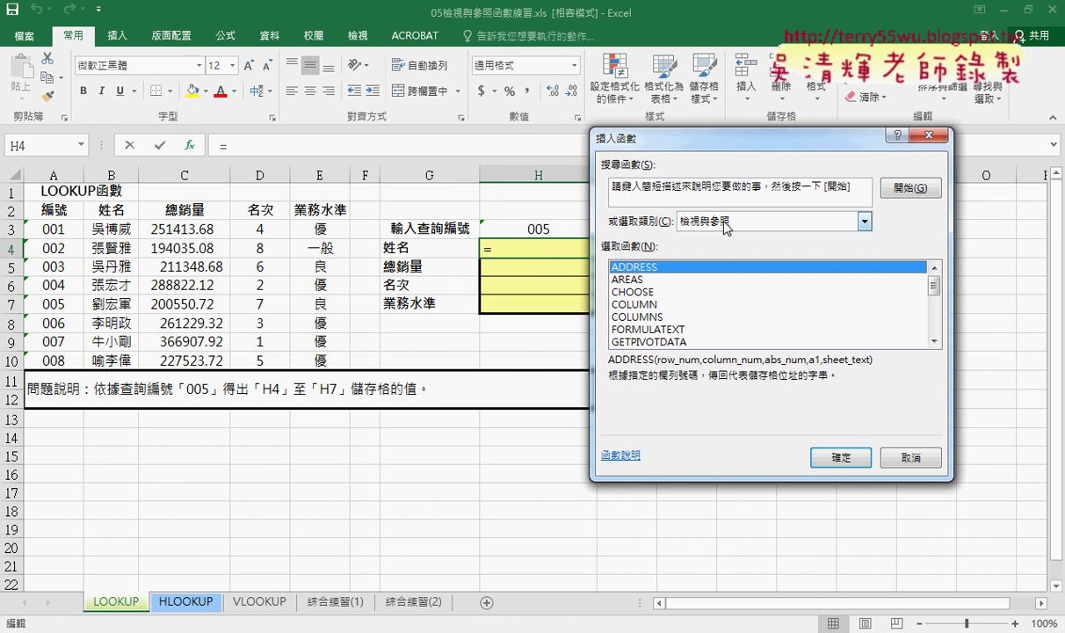
left_click(726, 225)
left_click(730, 225)
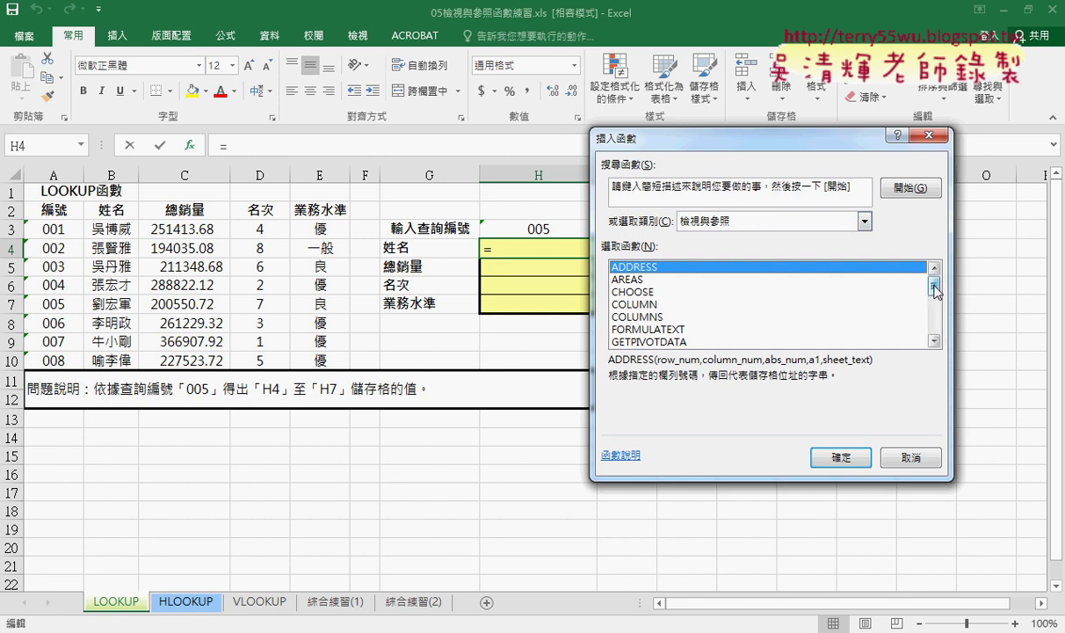
scroll(887, 279, "down", 4)
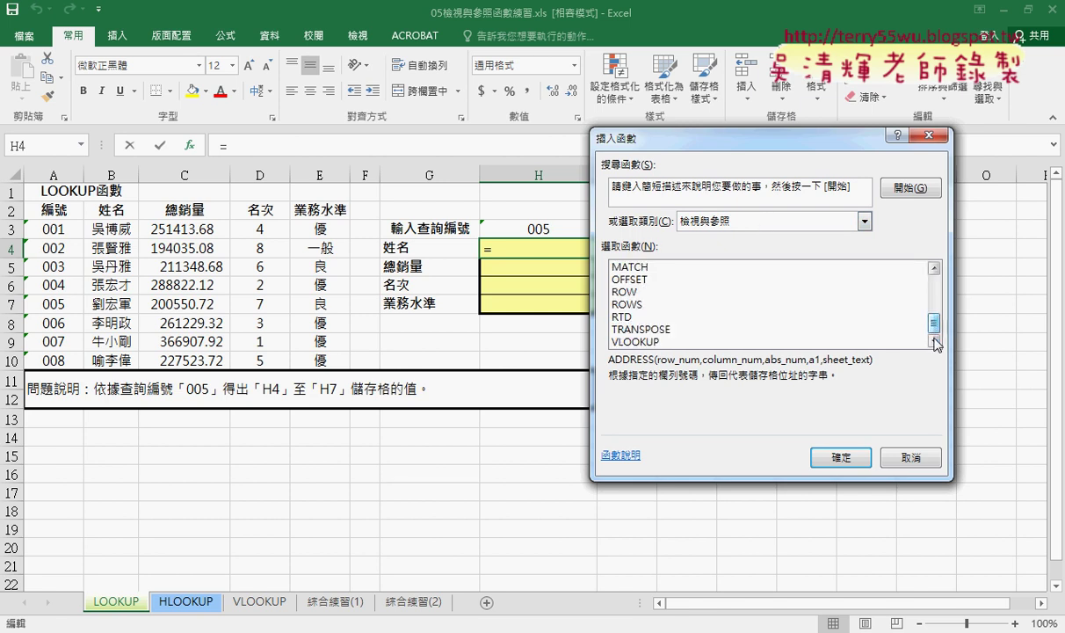
left_click(654, 342)
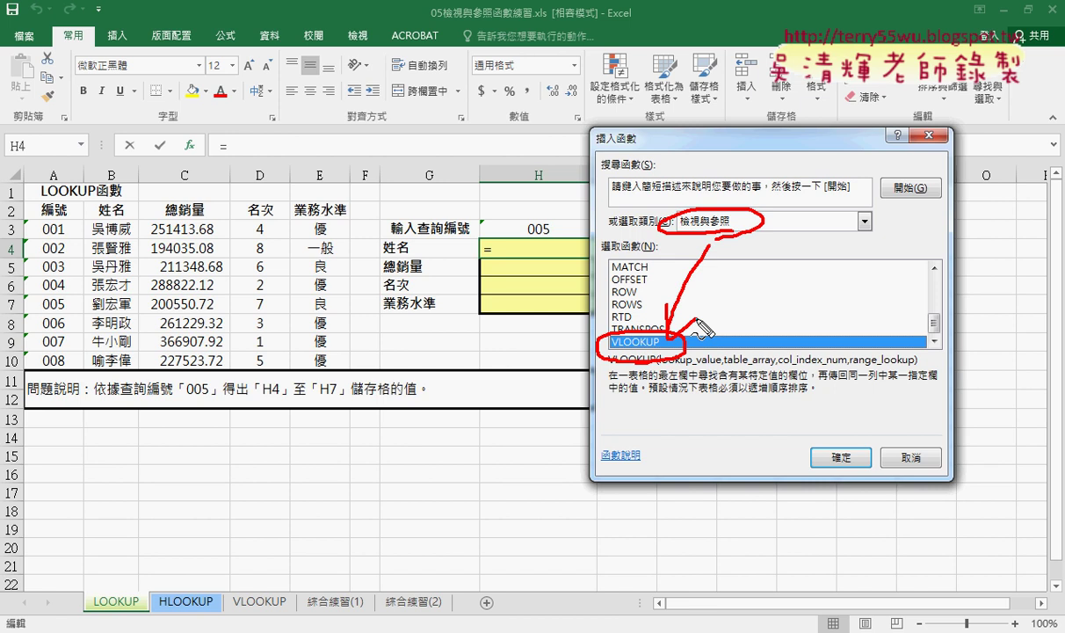
key("Escape")
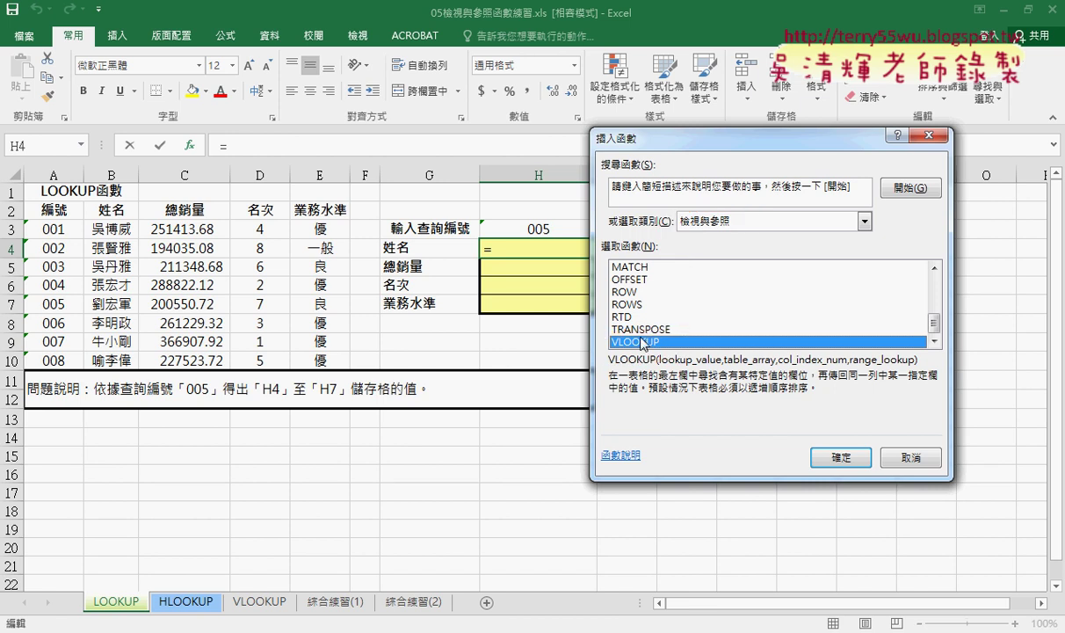
Step: Confirm VLOOKUP to bring up its Function Arguments dialog and move the dialog aside
left_click(842, 459)
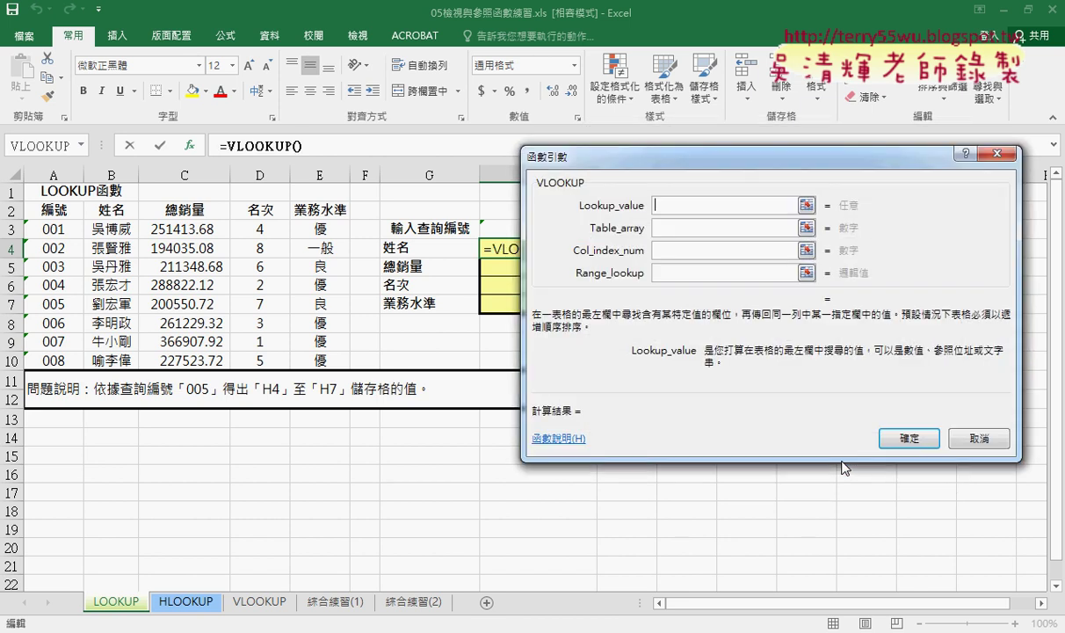
left_click_drag(637, 168, 730, 170)
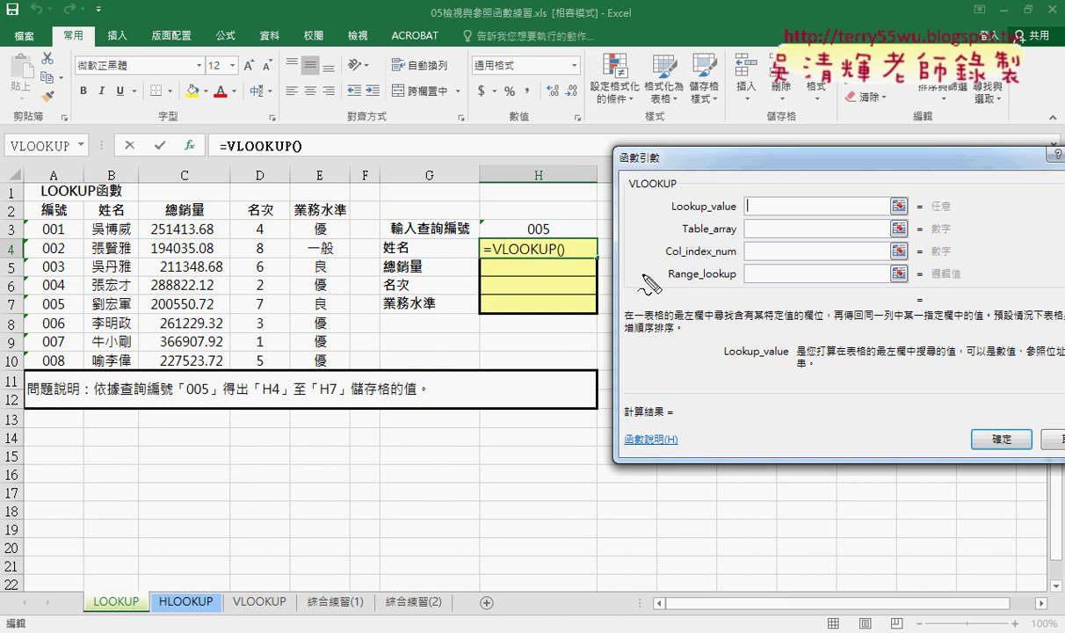
left_click_drag(622, 188, 677, 184)
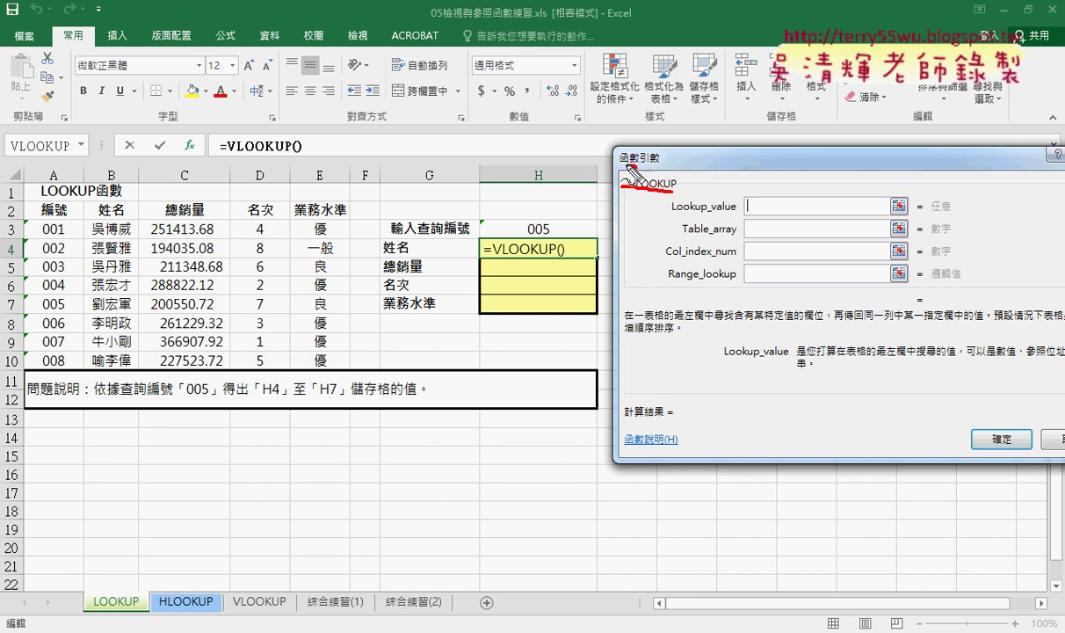
mouse_move(737, 210)
left_mouse_down()
mouse_move(705, 213)
mouse_move(683, 236)
mouse_move(686, 257)
left_mouse_up()
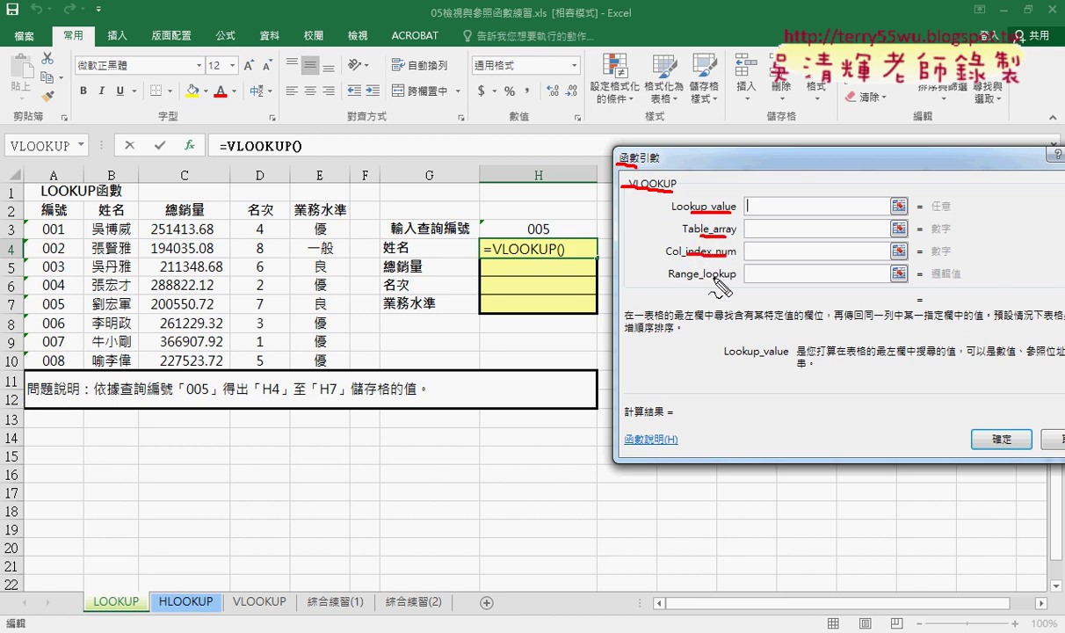
left_click_drag(737, 280, 689, 280)
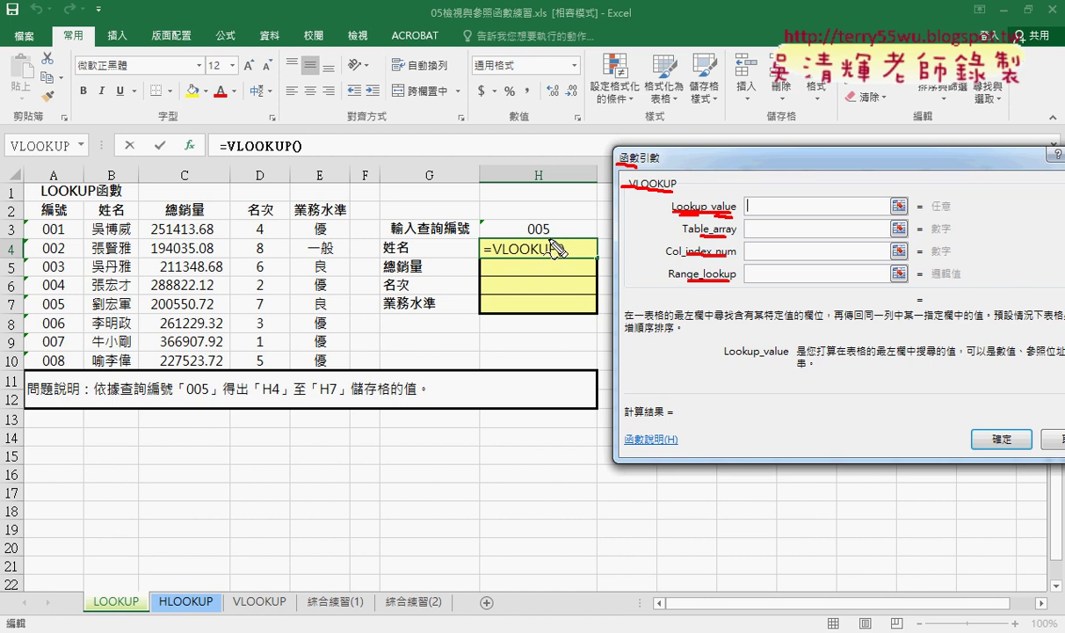
mouse_move(537, 224)
left_mouse_down()
mouse_move(538, 235)
mouse_move(547, 224)
left_mouse_up()
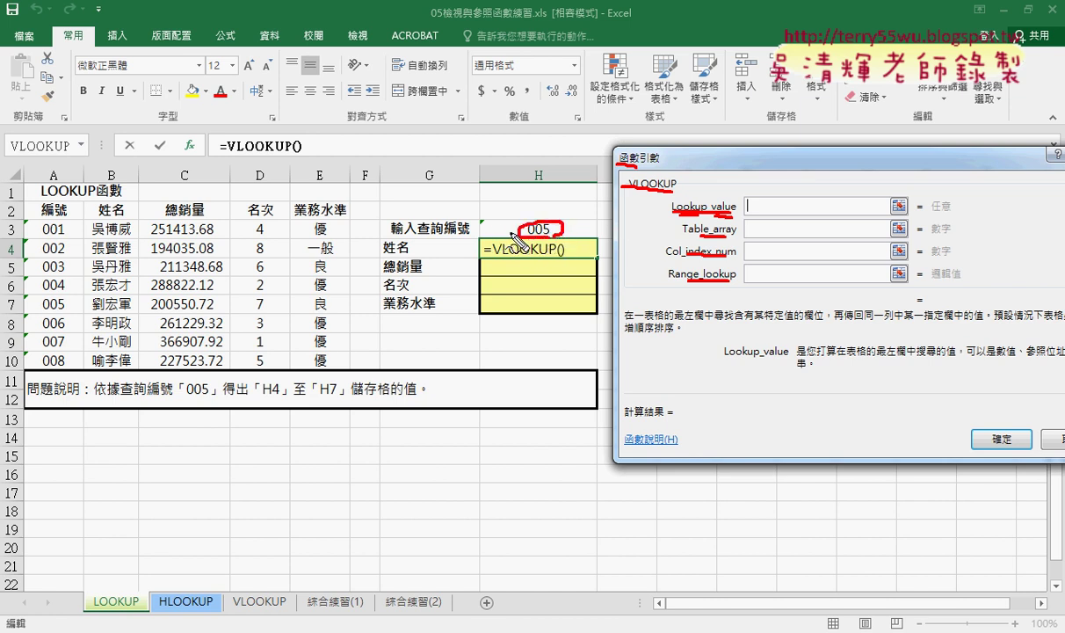
key("Escape")
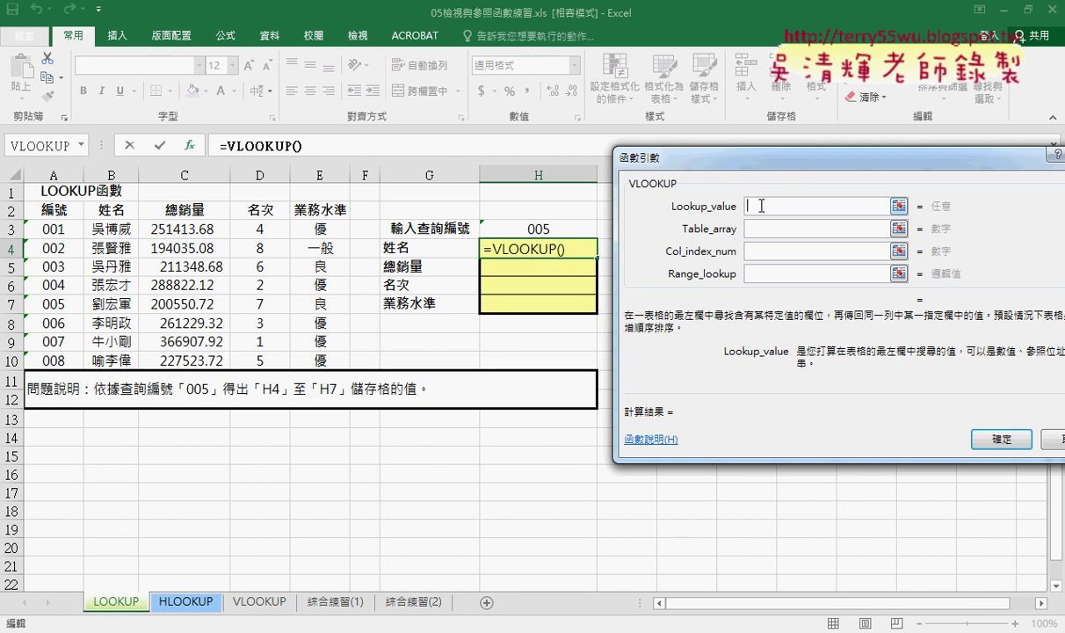
Step: Set Lookup_value to H3 and Table_array to A3:E10
left_click(540, 230)
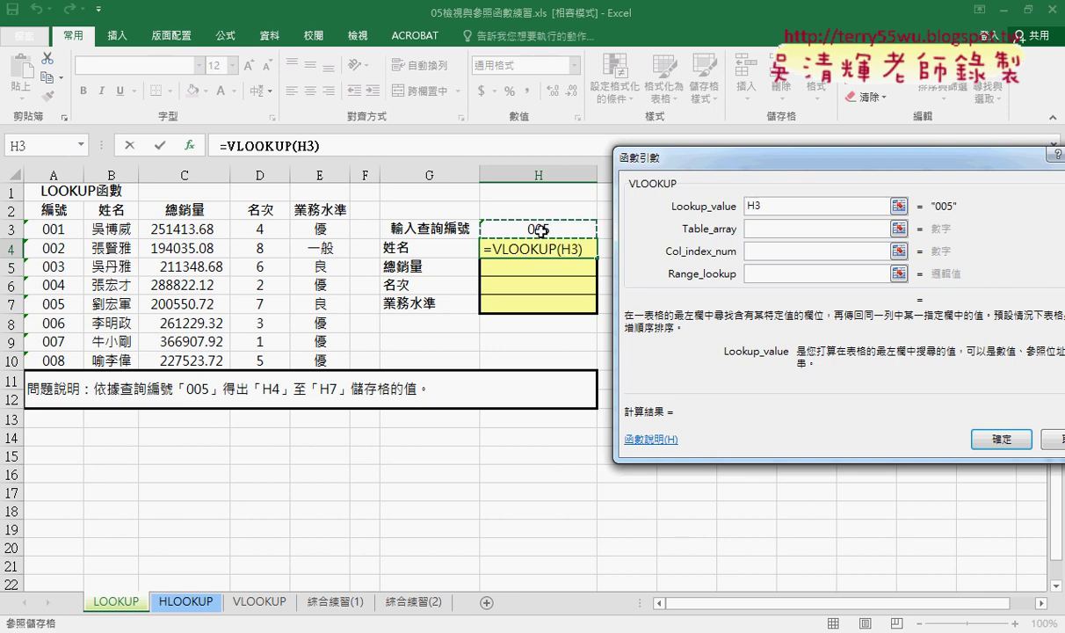
left_click(723, 225)
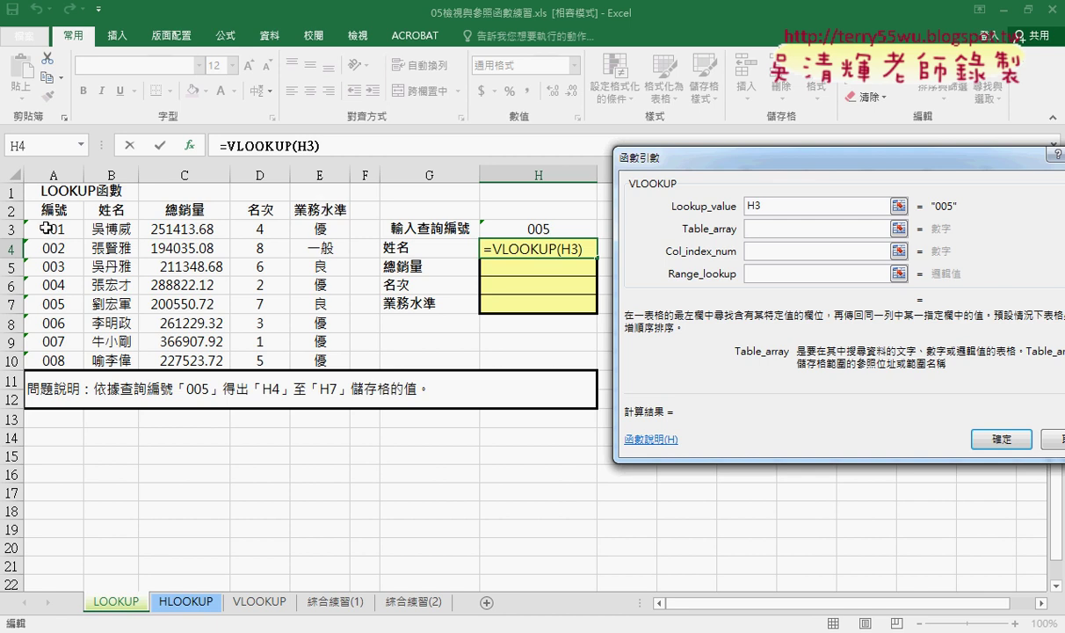
mouse_move(47, 228)
left_mouse_down()
mouse_move(319, 334)
mouse_move(319, 358)
left_mouse_up()
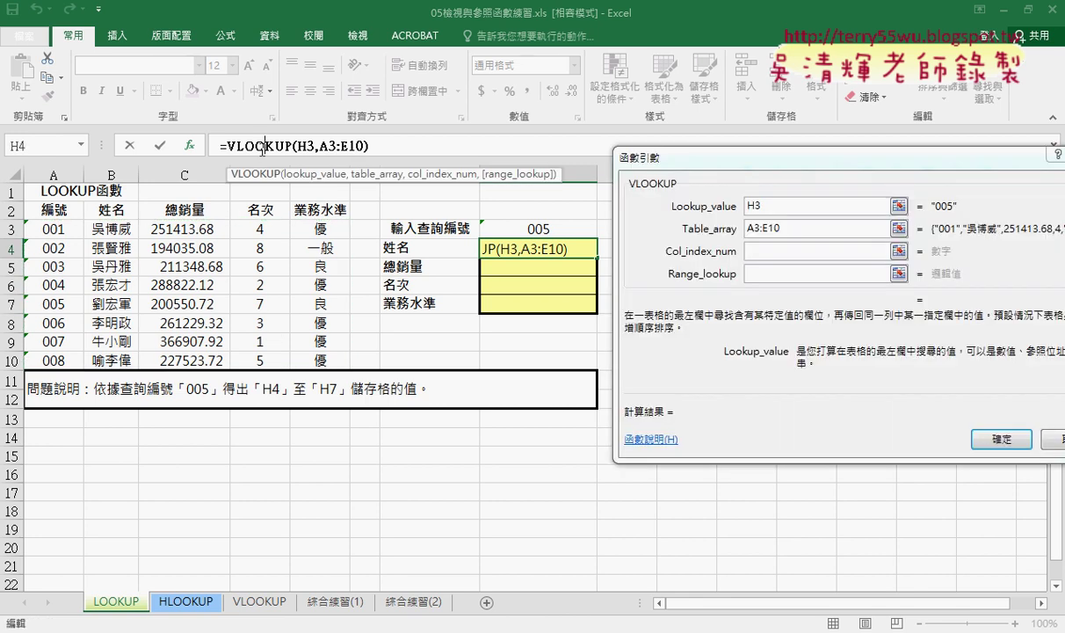
left_click(774, 251)
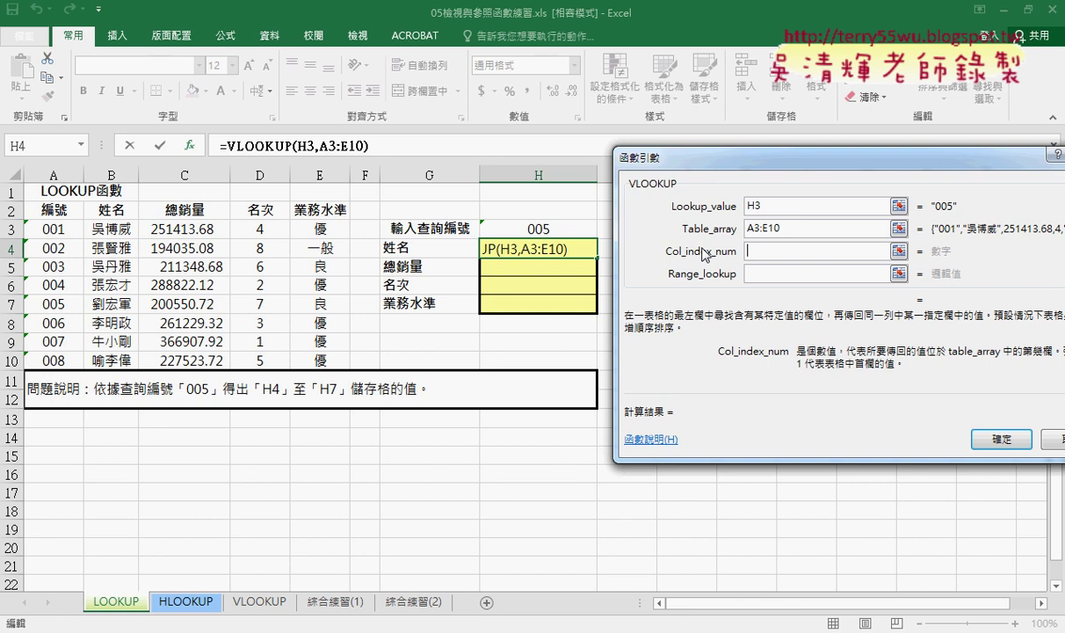
Step: Number the table columns A–E as 1 to 5 in red ink
mouse_move(25, 213)
left_mouse_down()
mouse_move(29, 302)
mouse_move(40, 258)
mouse_move(176, 222)
mouse_move(318, 226)
mouse_move(275, 380)
mouse_move(37, 386)
left_mouse_up()
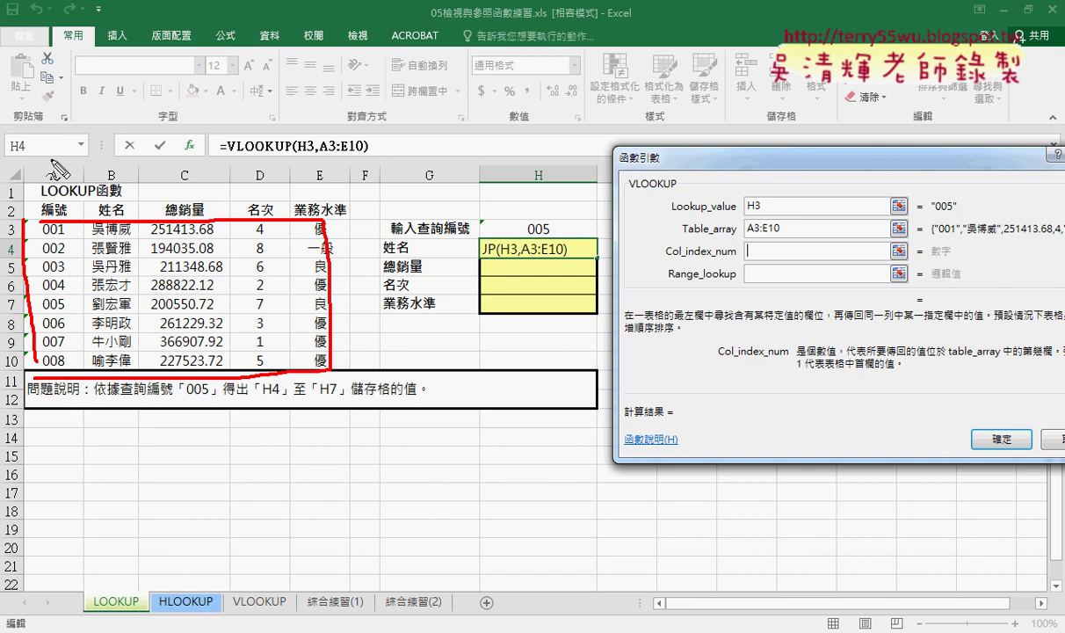
left_click_drag(48, 155, 49, 186)
mouse_move(108, 162)
left_mouse_down()
mouse_move(139, 185)
mouse_move(191, 169)
mouse_move(180, 186)
left_mouse_up()
left_click_drag(240, 149, 271, 170)
left_click_drag(260, 148, 257, 188)
mouse_move(307, 153)
left_mouse_down()
mouse_move(295, 184)
mouse_move(344, 148)
left_mouse_up()
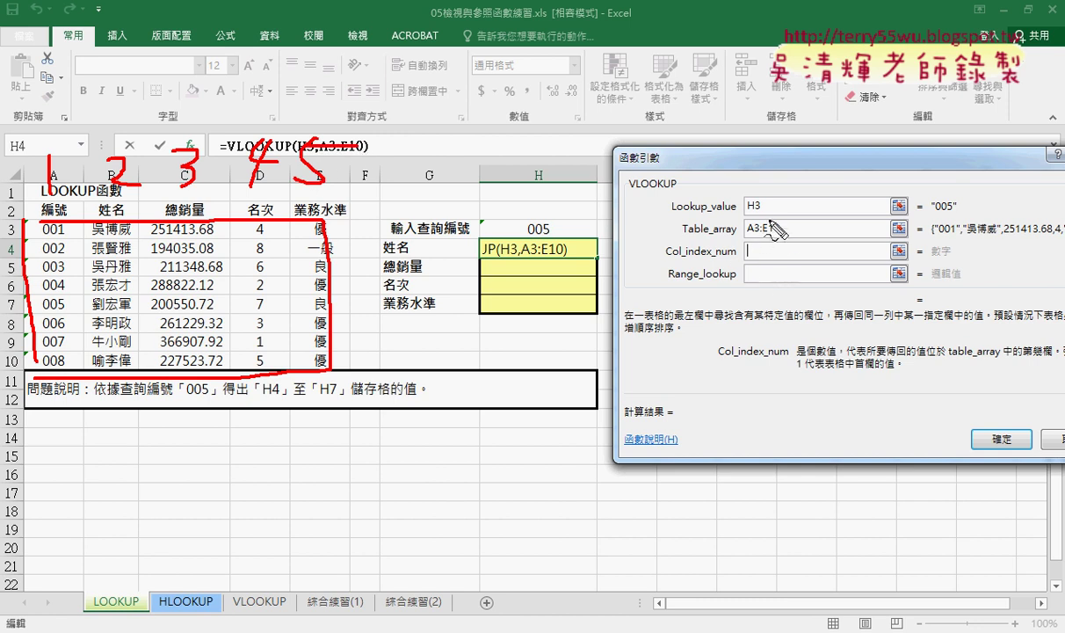
left_click_drag(746, 213, 763, 211)
left_click_drag(552, 234, 527, 234)
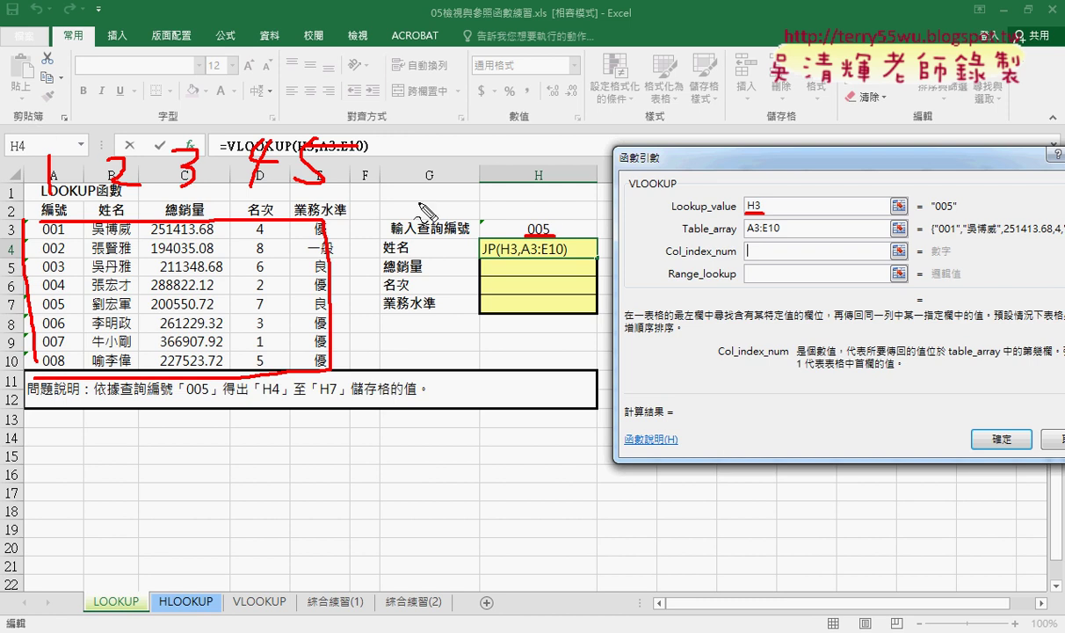
Step: Mark column 1 and ID 005, underline Table_array and Range_lookup, and write 2 for the column index
mouse_move(521, 195)
left_mouse_down()
mouse_move(162, 75)
mouse_move(62, 138)
left_mouse_up()
left_click_drag(42, 101, 84, 127)
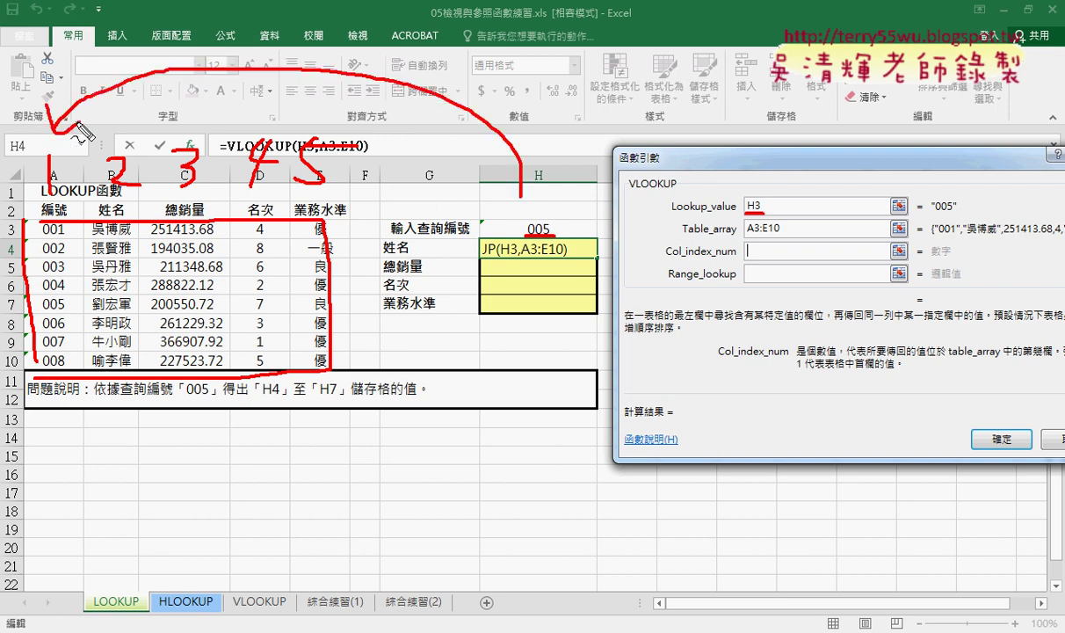
left_click_drag(35, 198, 40, 201)
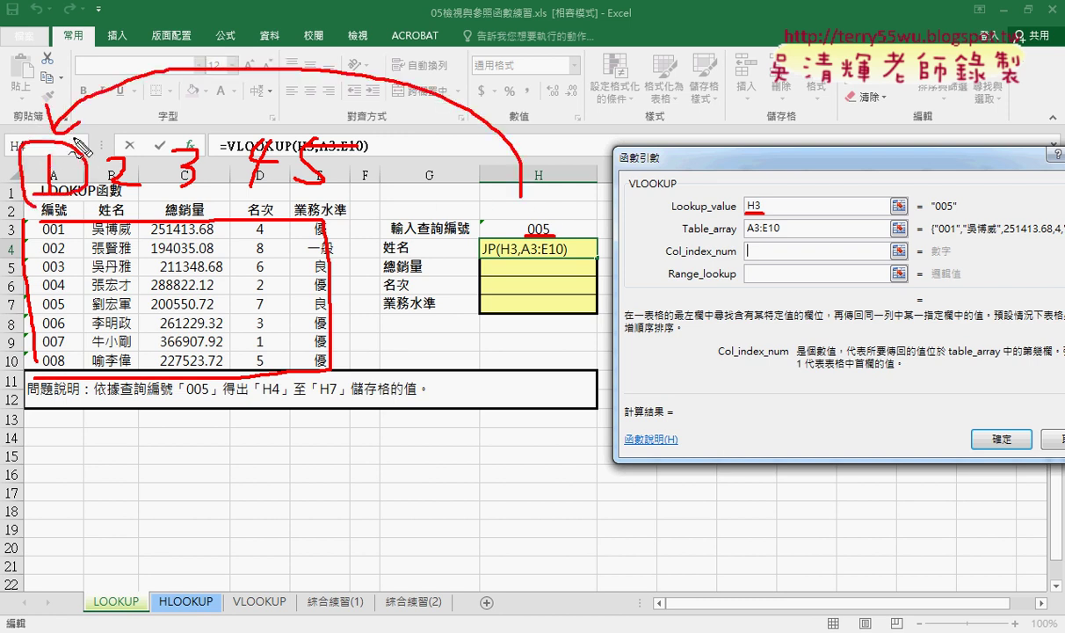
left_click_drag(53, 295, 51, 304)
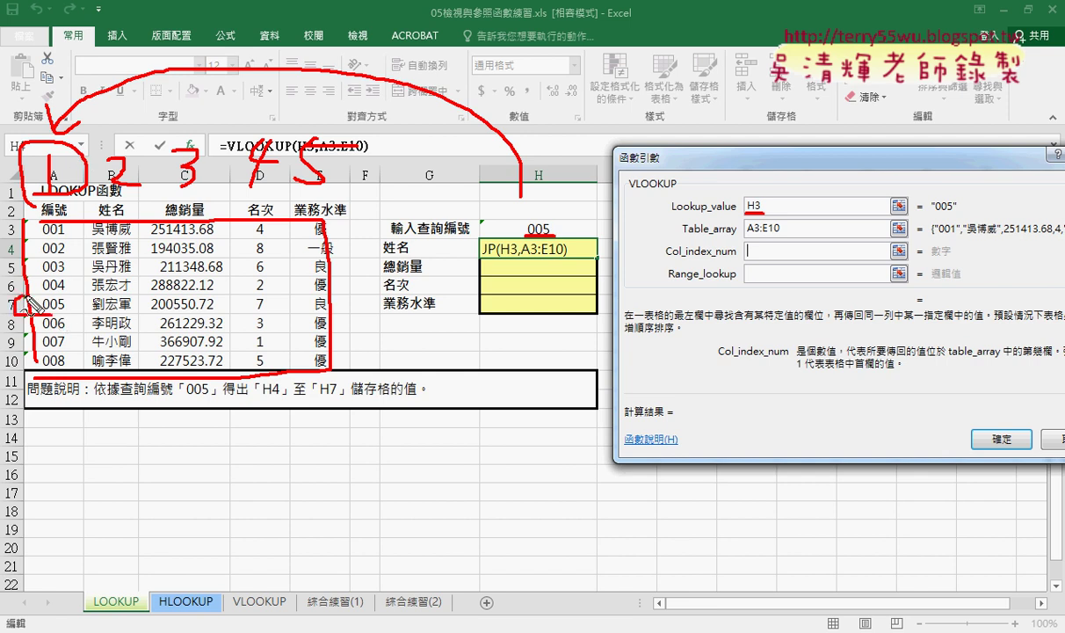
left_click_drag(781, 235, 748, 235)
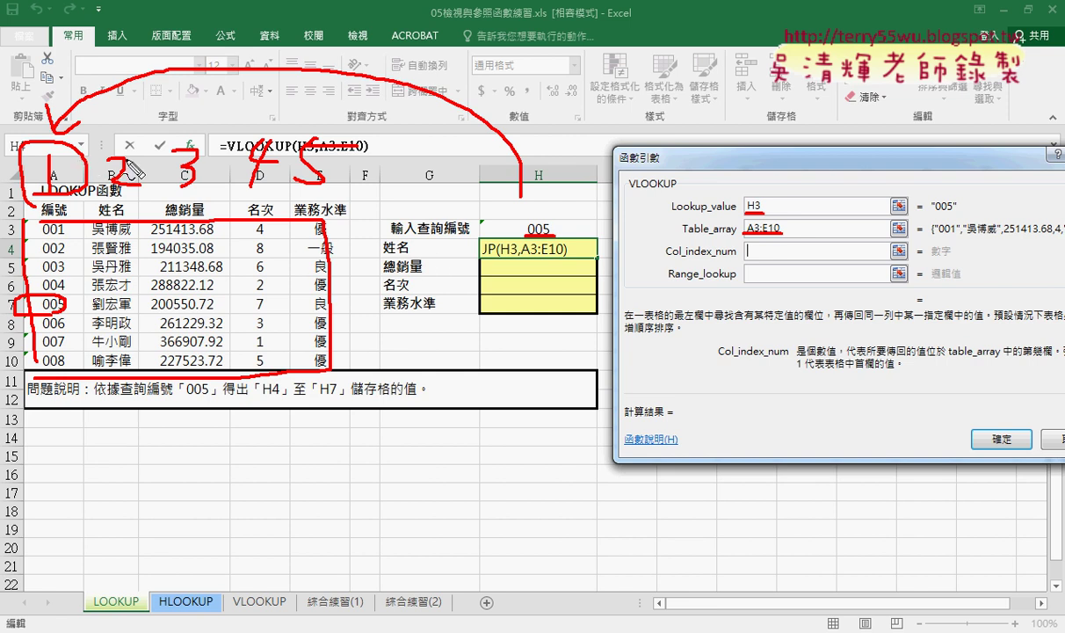
left_click_drag(108, 111, 142, 113)
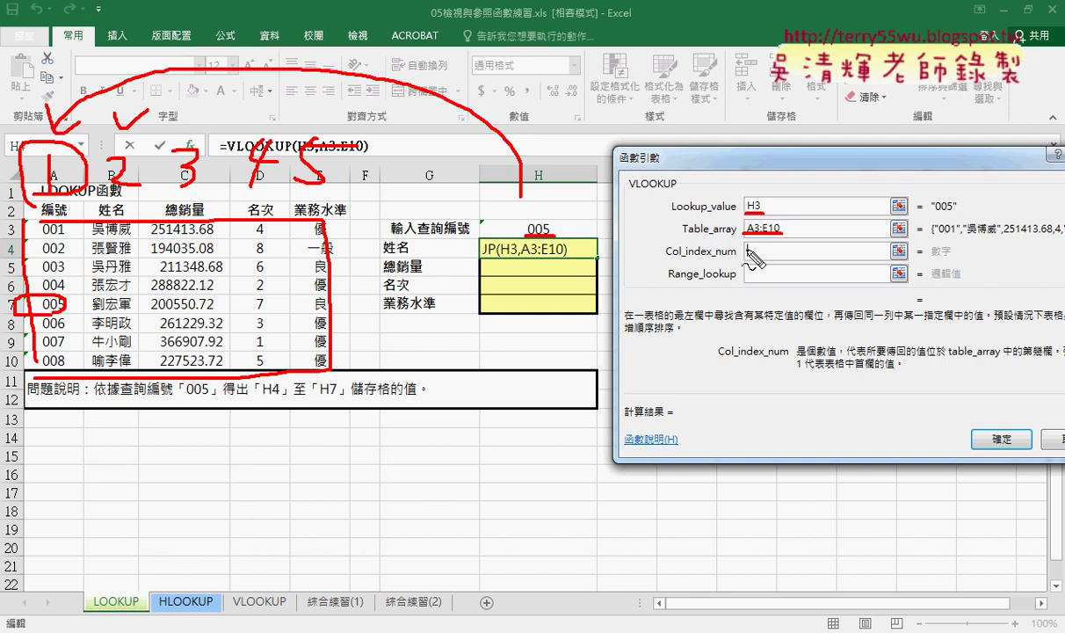
left_click_drag(749, 247, 782, 262)
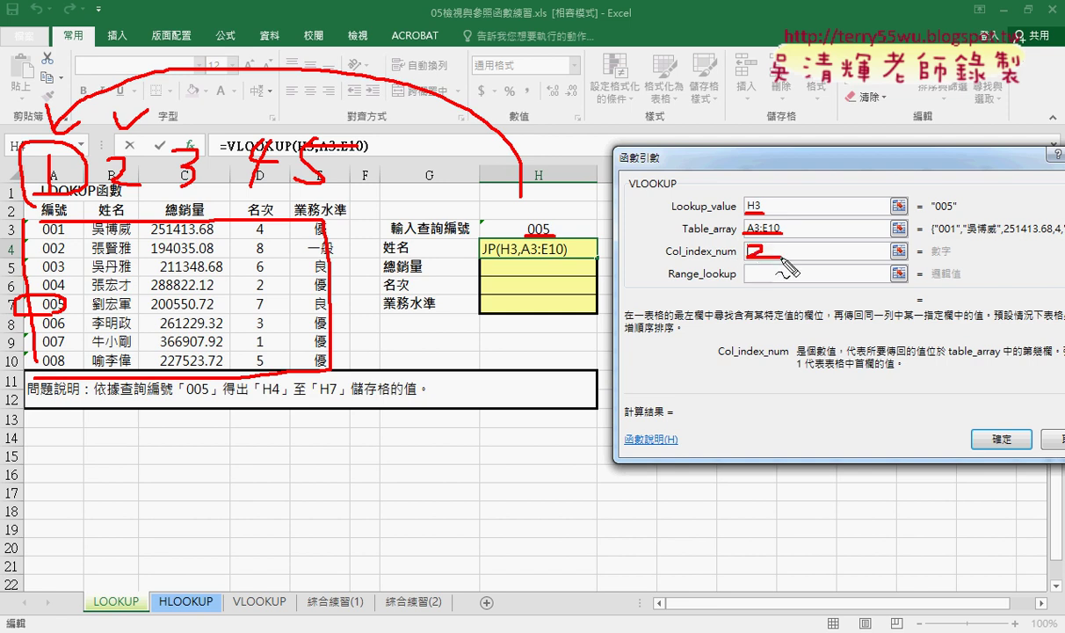
mouse_move(669, 281)
left_mouse_down()
mouse_move(737, 279)
mouse_move(675, 301)
left_mouse_up()
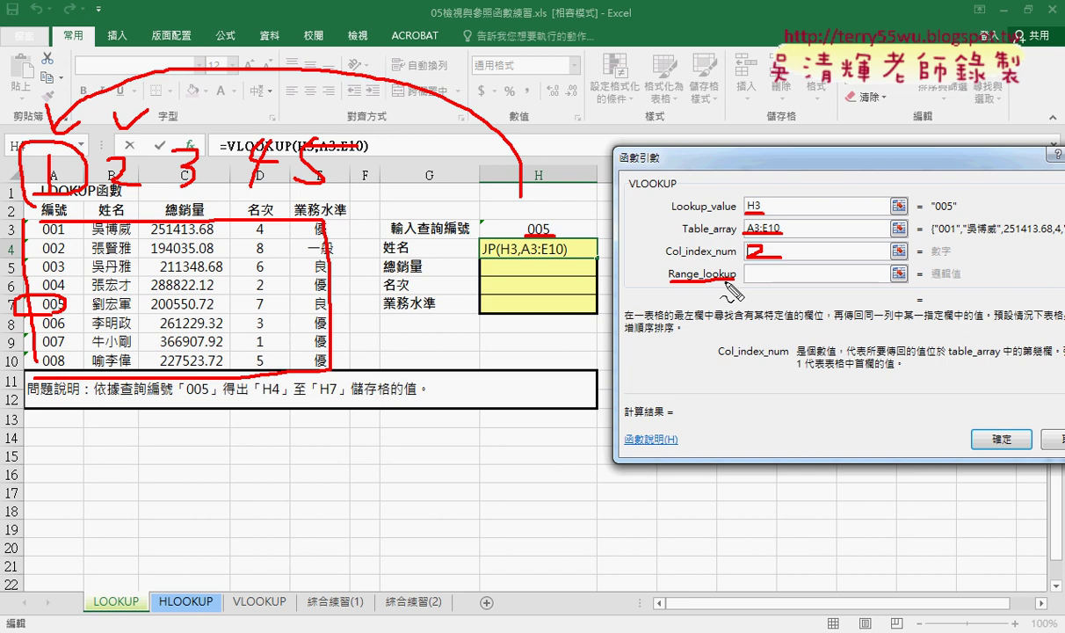
Step: Clear the ink, enter column index 2 and range lookup 0 after trying 1, and confirm
key("Escape")
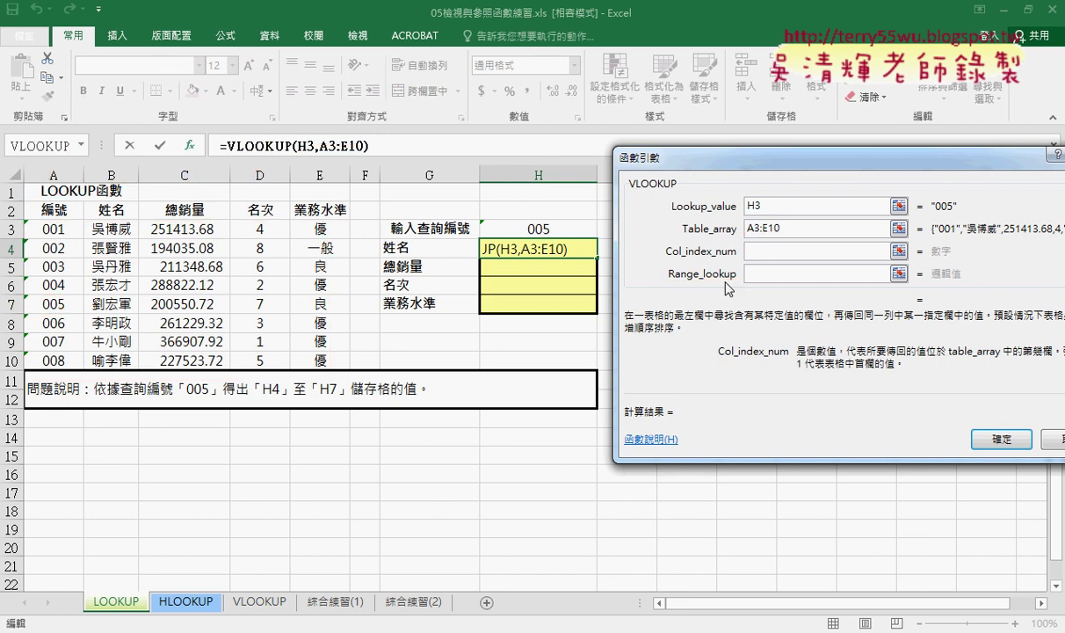
type("2")
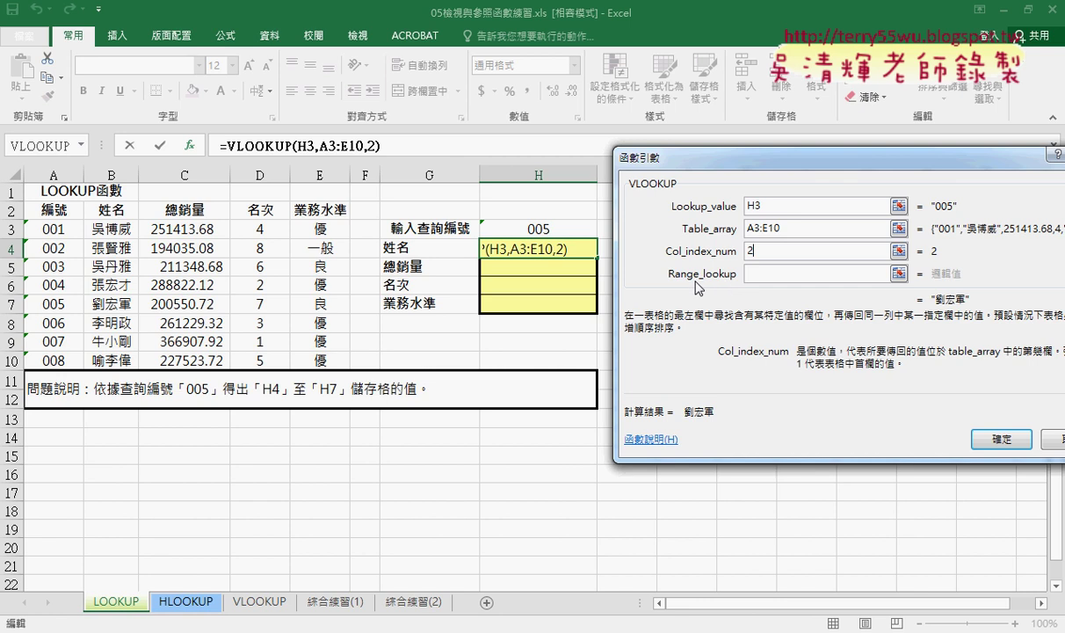
left_click(761, 273)
type("0")
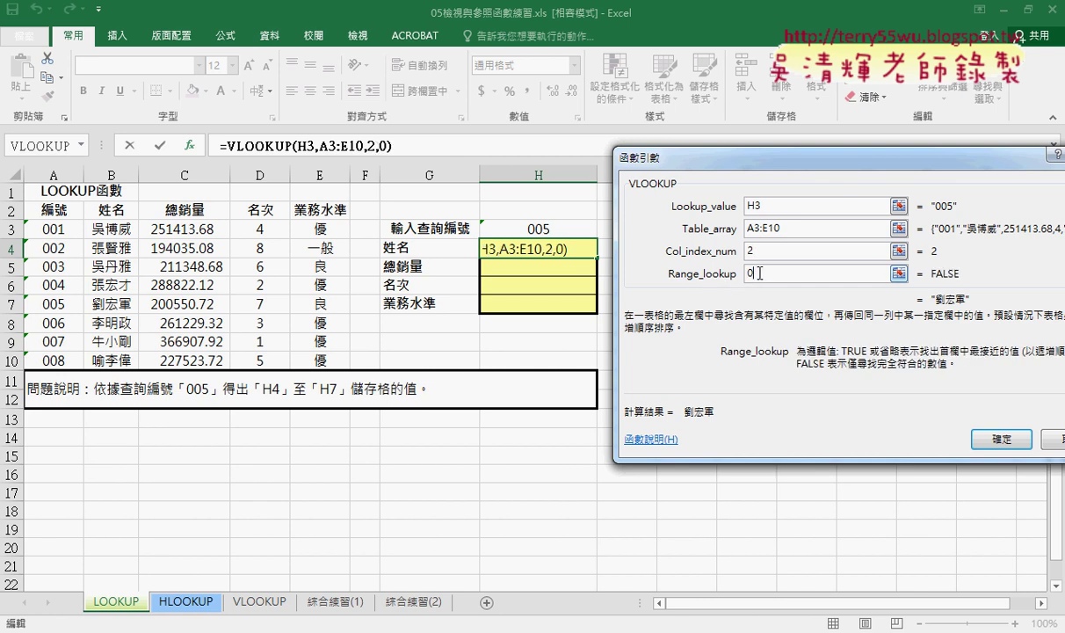
key("BackSpace")
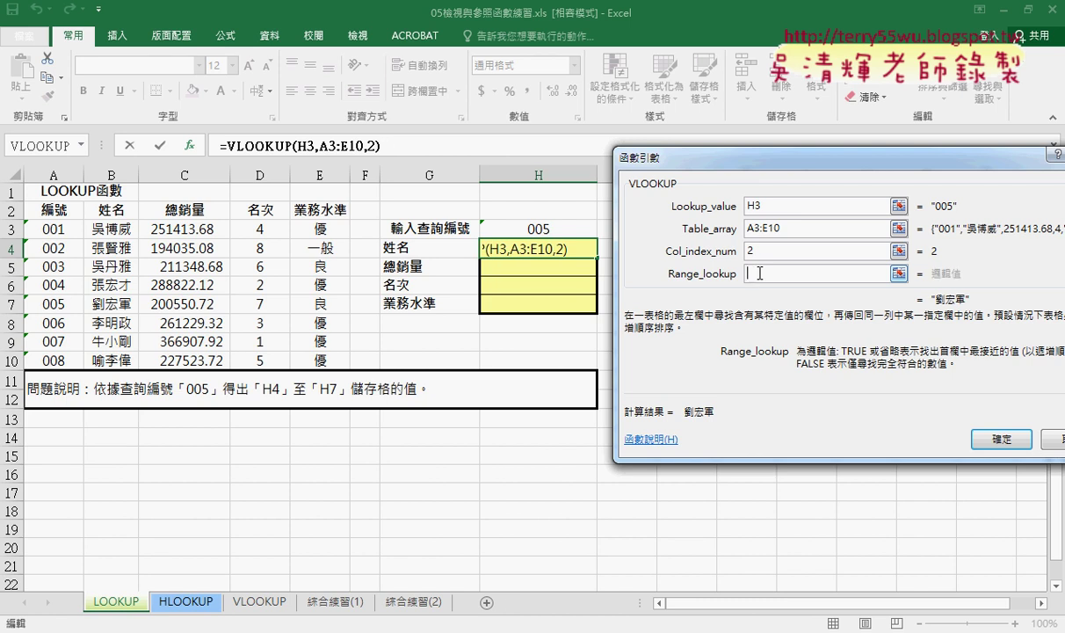
type("1")
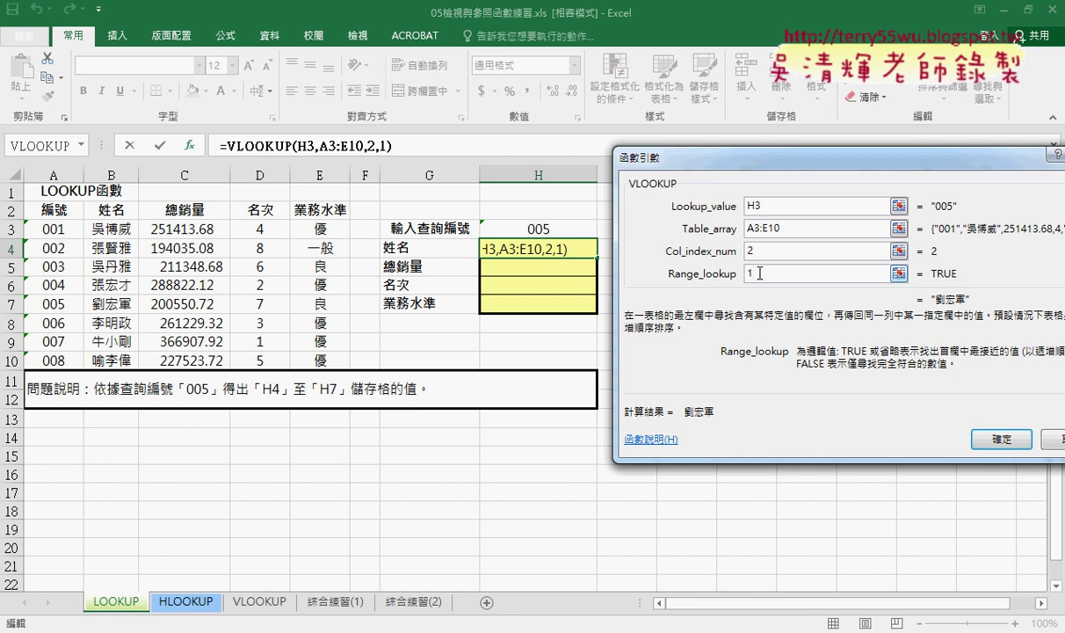
key("BackSpace")
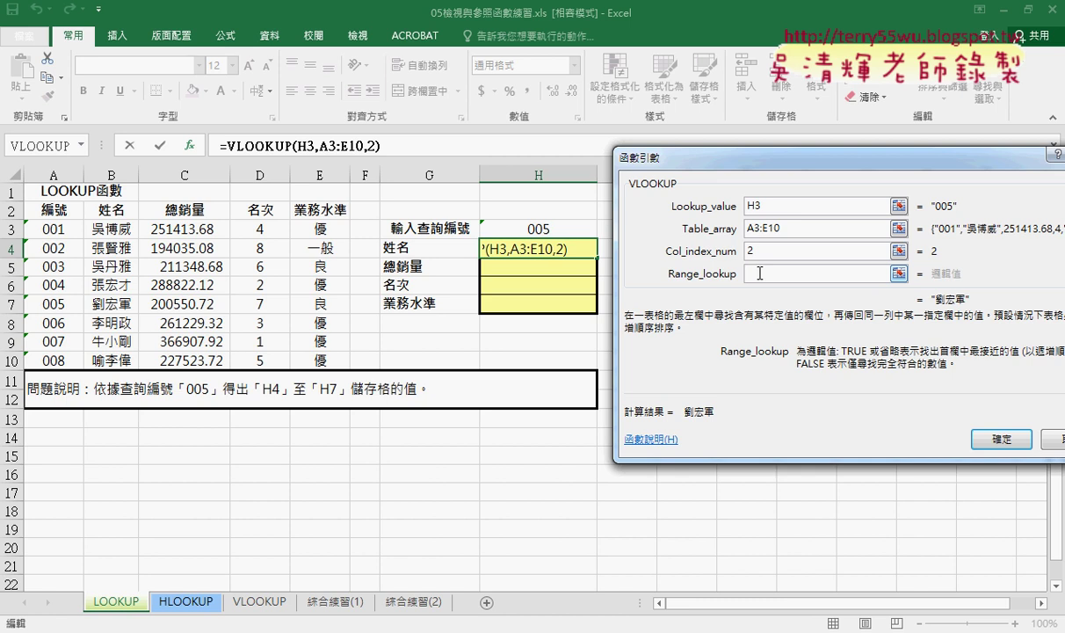
type("0")
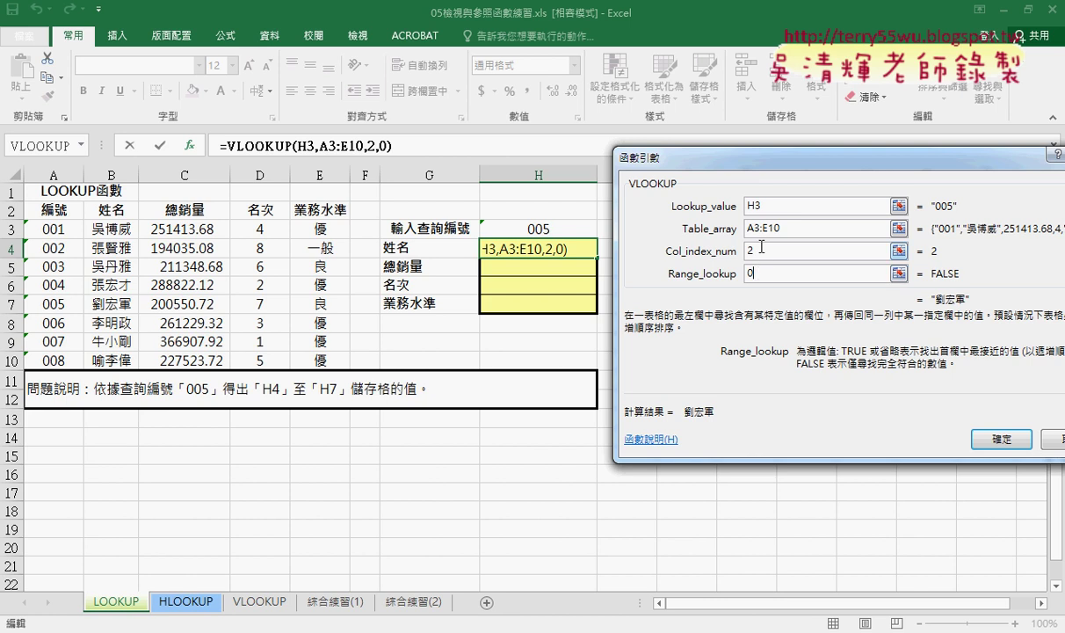
left_click(981, 431)
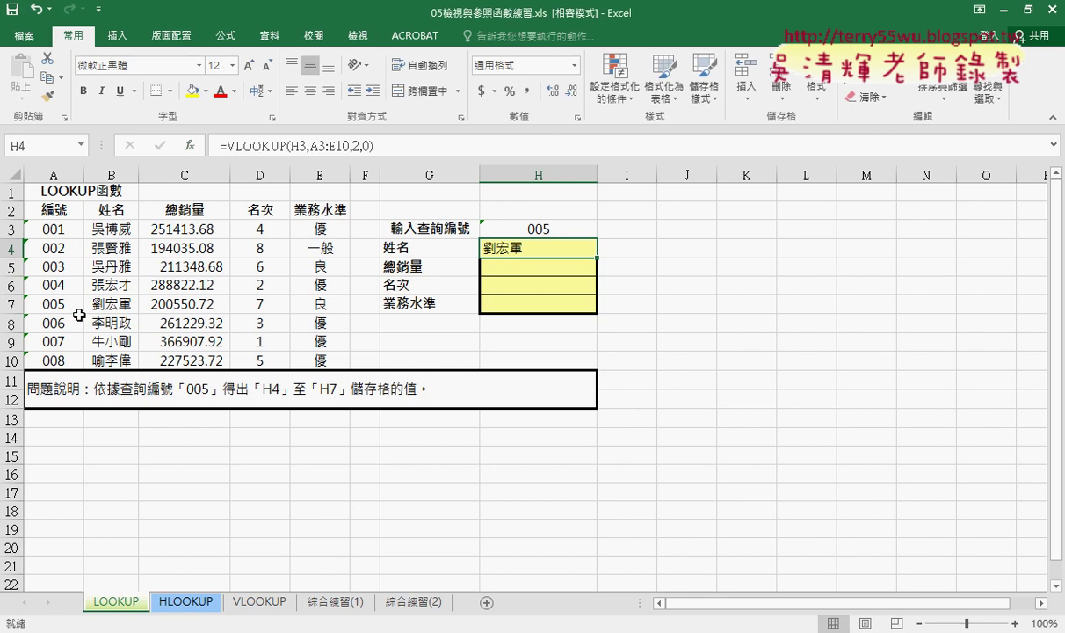
Step: Change the lookup ID in H3 to 004, then 003, to see H4's name update
left_click(532, 229)
double_click(545, 226)
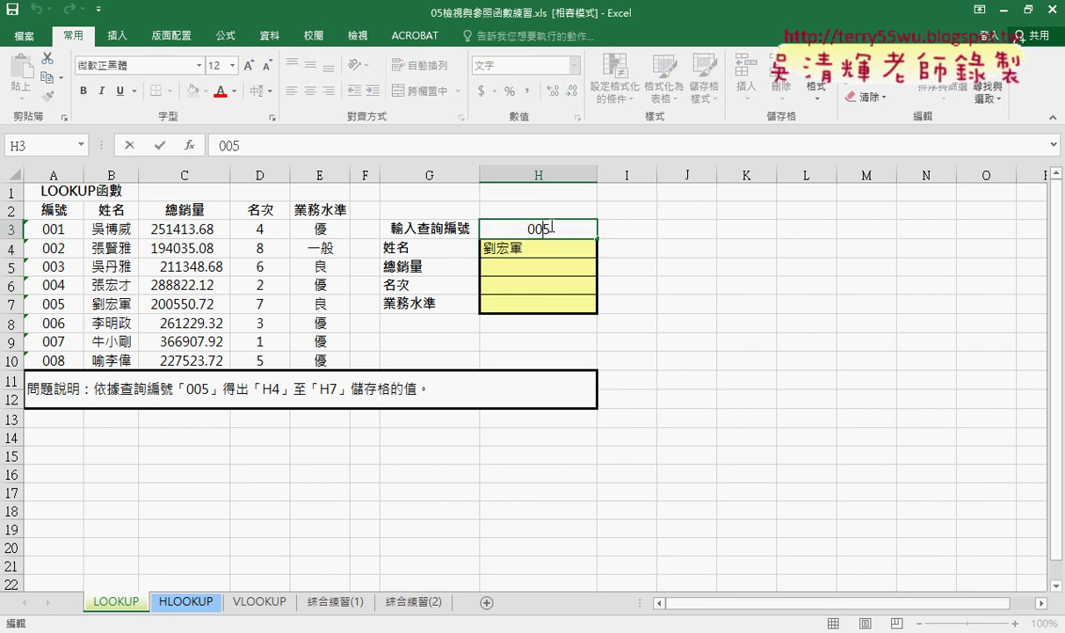
type("4")
key("Return")
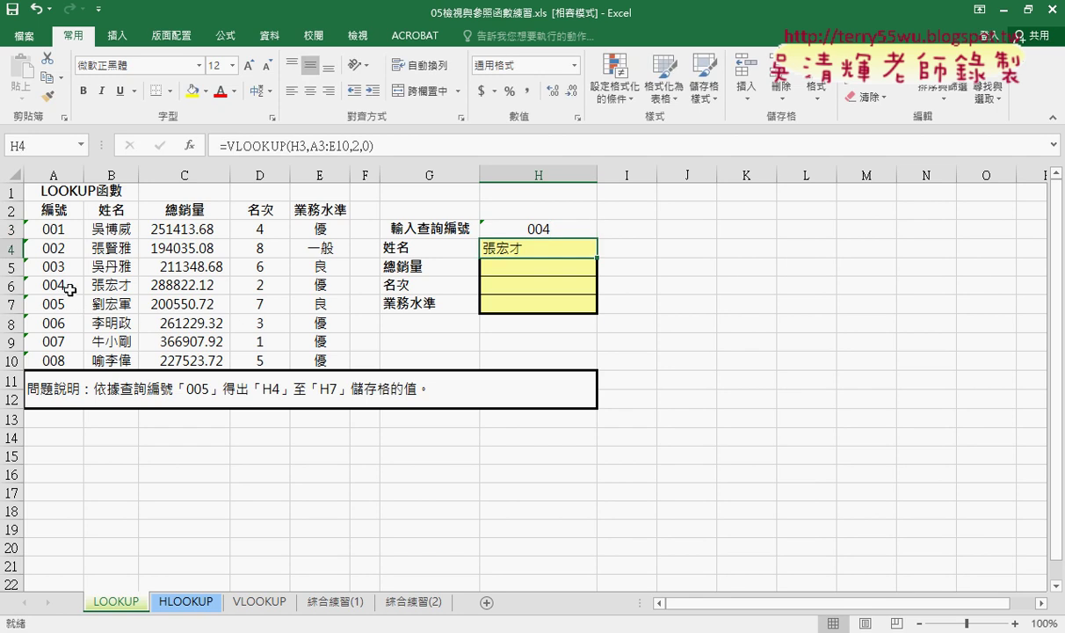
double_click(546, 227)
left_click_drag(546, 227, 586, 225)
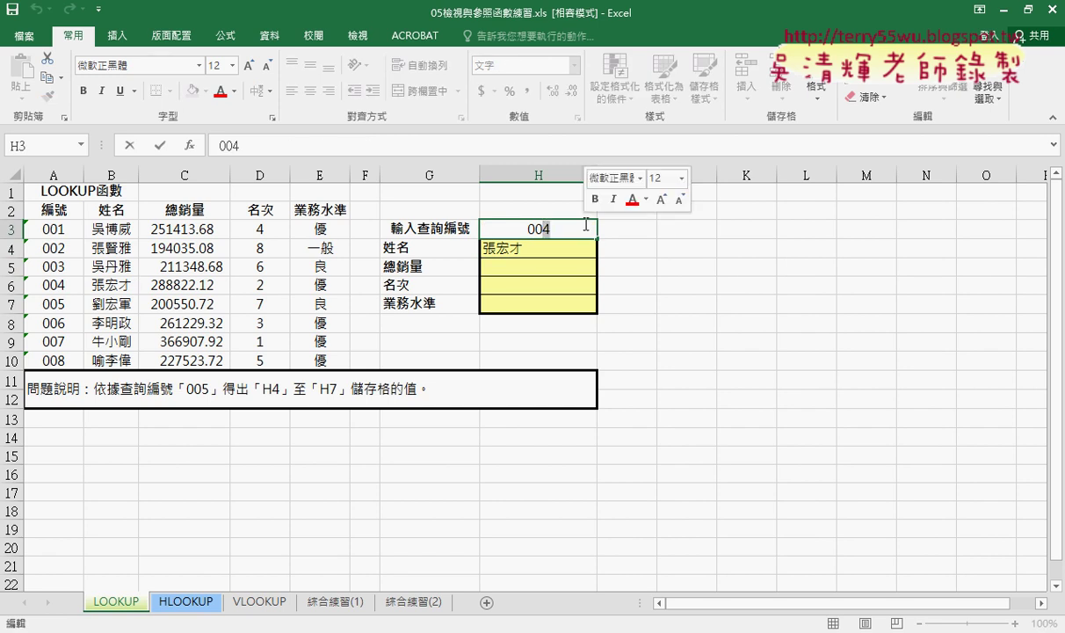
type("3")
key("Return")
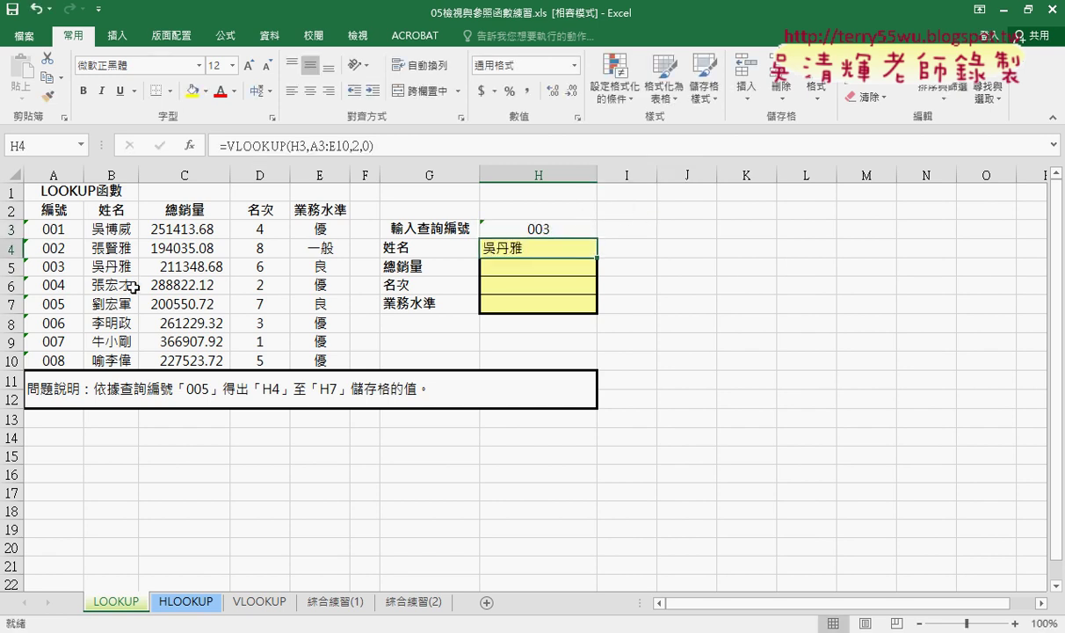
Step: Step through the empty H5–H7 result cells, then reopen H4's VLOOKUP arguments
left_click(549, 271)
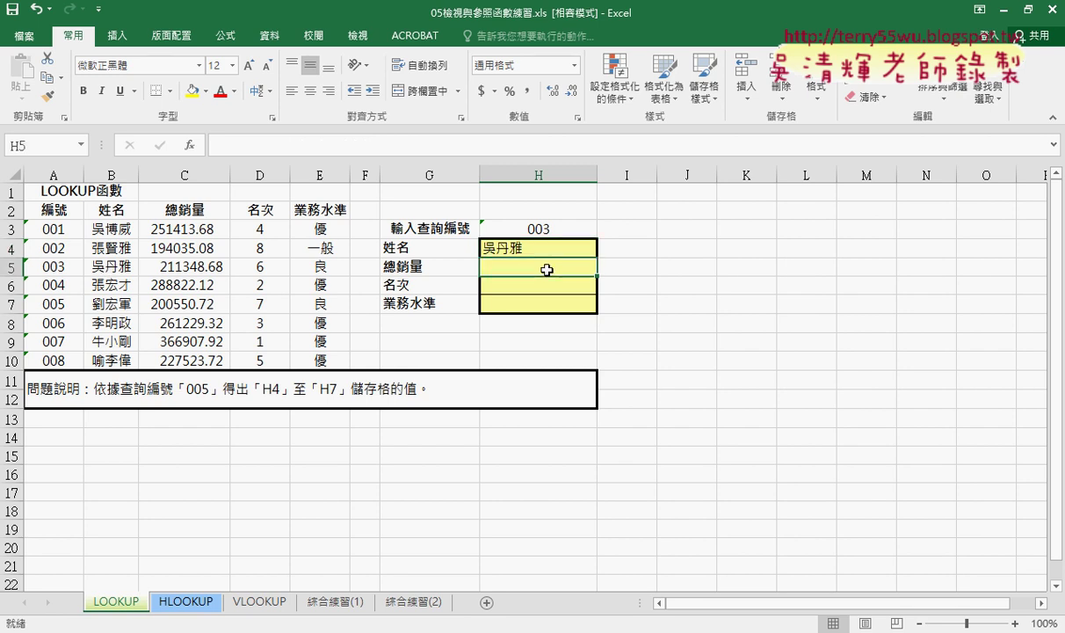
left_click(547, 286)
left_click(547, 304)
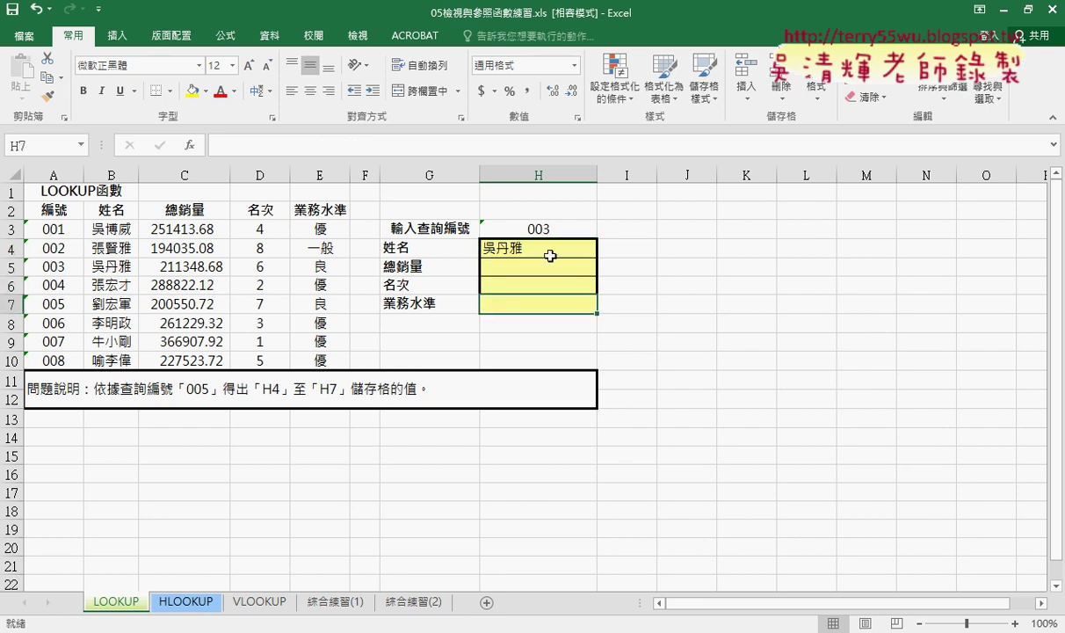
left_click(550, 253)
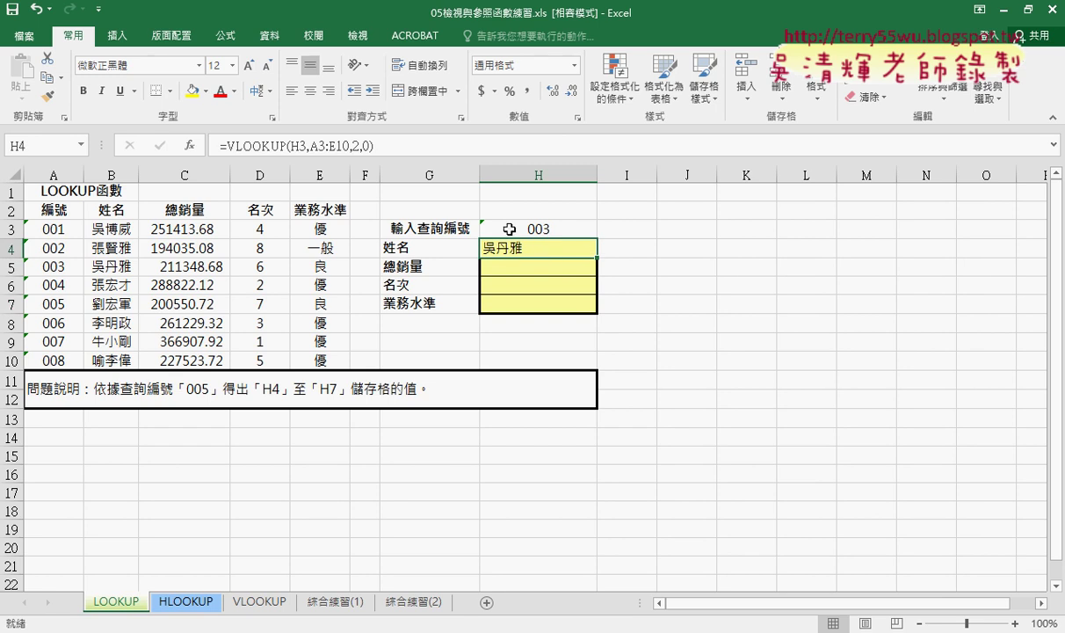
left_click(268, 145)
Step: Open the Function Arguments for H4's VLOOKUP beside the table and underline column index 2
left_click(189, 145)
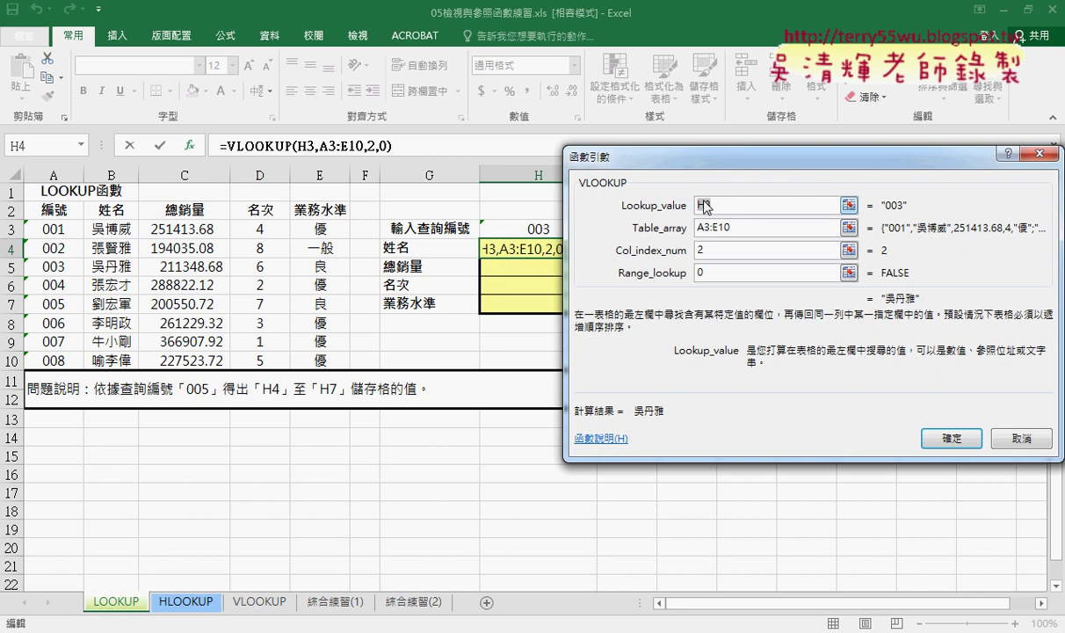
left_click_drag(710, 169, 756, 168)
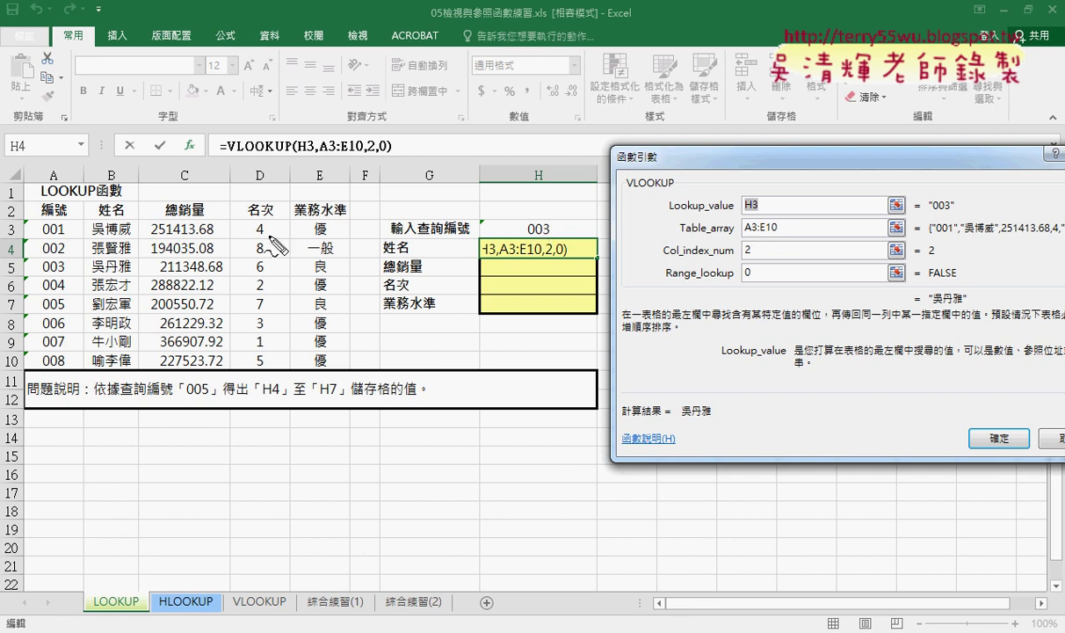
left_click_drag(756, 258, 744, 260)
Step: Label the name, rank and performance columns 2, 4 and 5, mark H4's result, then clear the marks
left_click_drag(421, 242, 452, 251)
left_click_drag(101, 165, 168, 185)
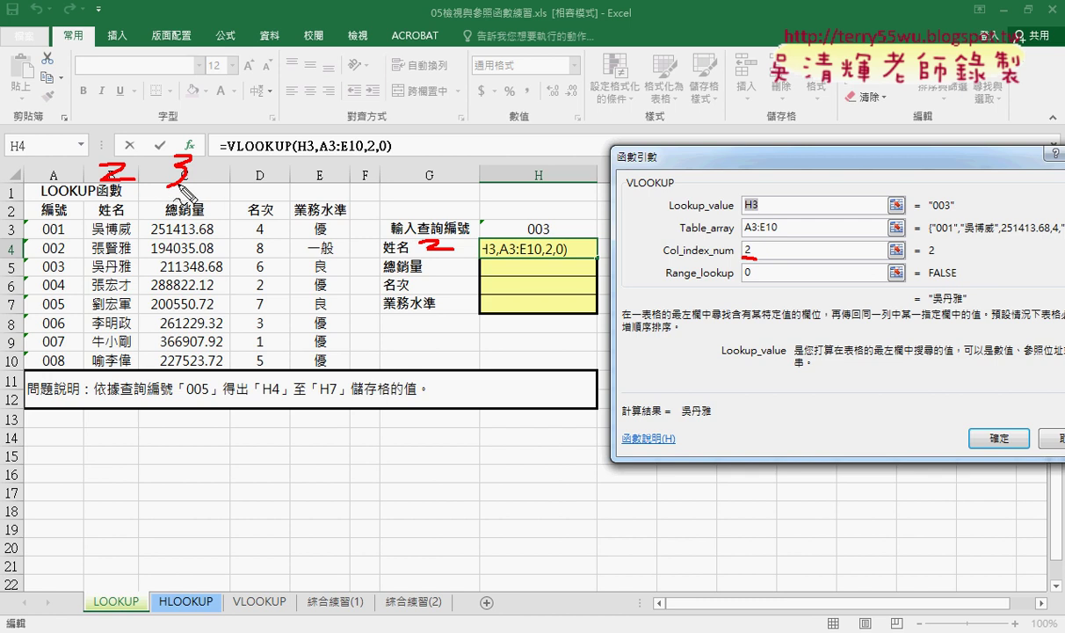
mouse_move(262, 148)
left_mouse_down()
mouse_move(249, 176)
mouse_move(290, 162)
left_mouse_up()
left_click_drag(275, 154, 270, 198)
mouse_move(310, 148)
left_mouse_down()
mouse_move(307, 183)
mouse_move(356, 155)
left_mouse_up()
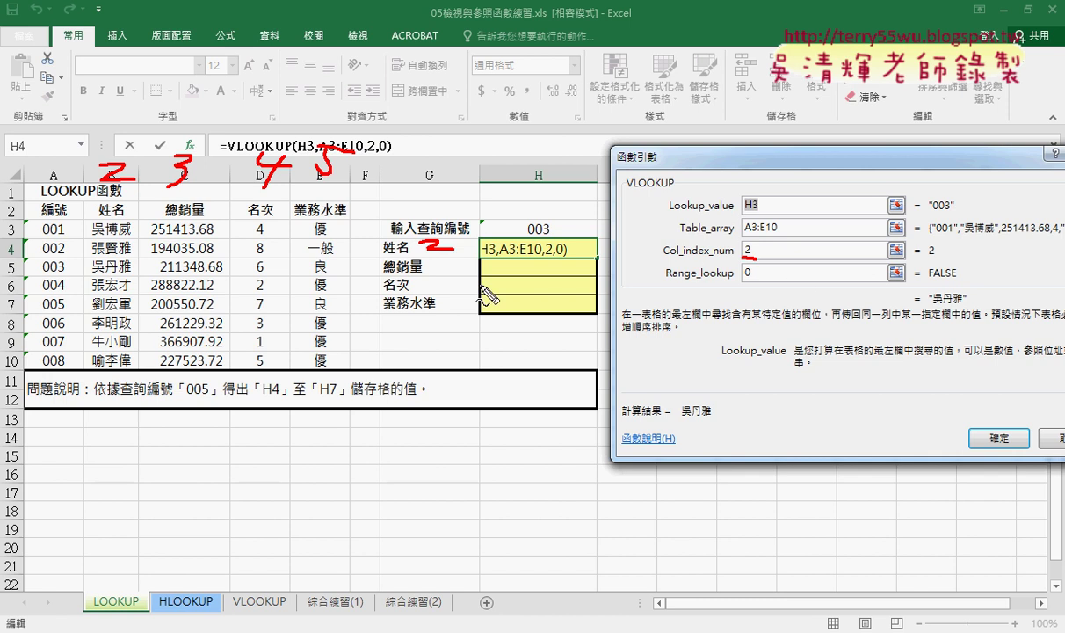
left_click_drag(591, 260, 626, 252)
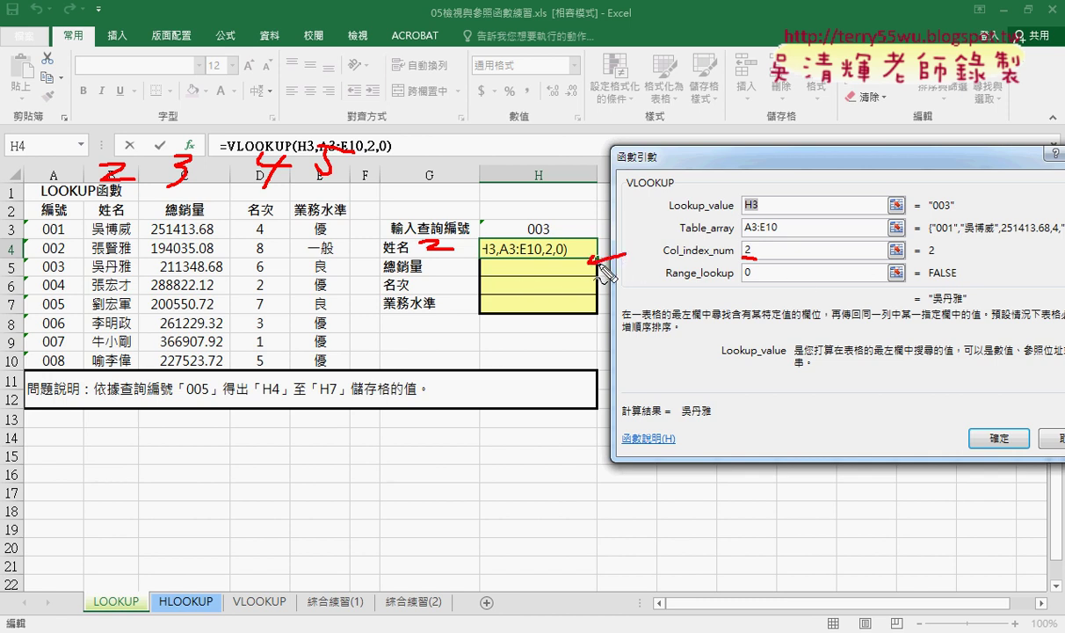
left_click_drag(744, 256, 756, 258)
key("Escape")
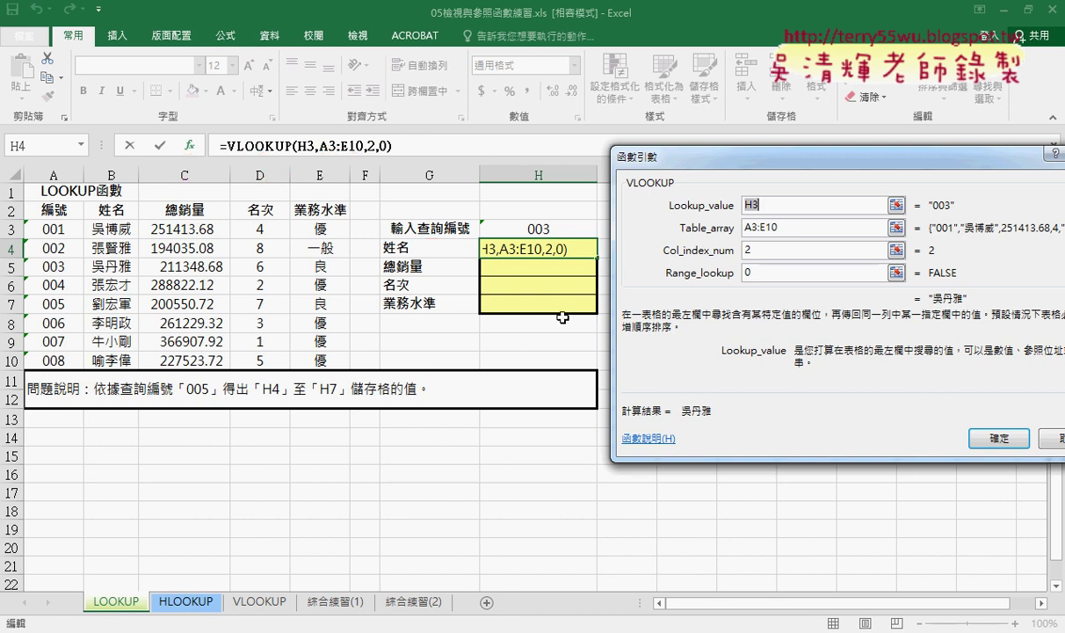
Step: Close the arguments dialog and copy H4's formula =VLOOKUP(H3,A3:E10,2,0) from the formula bar
left_click(1048, 444)
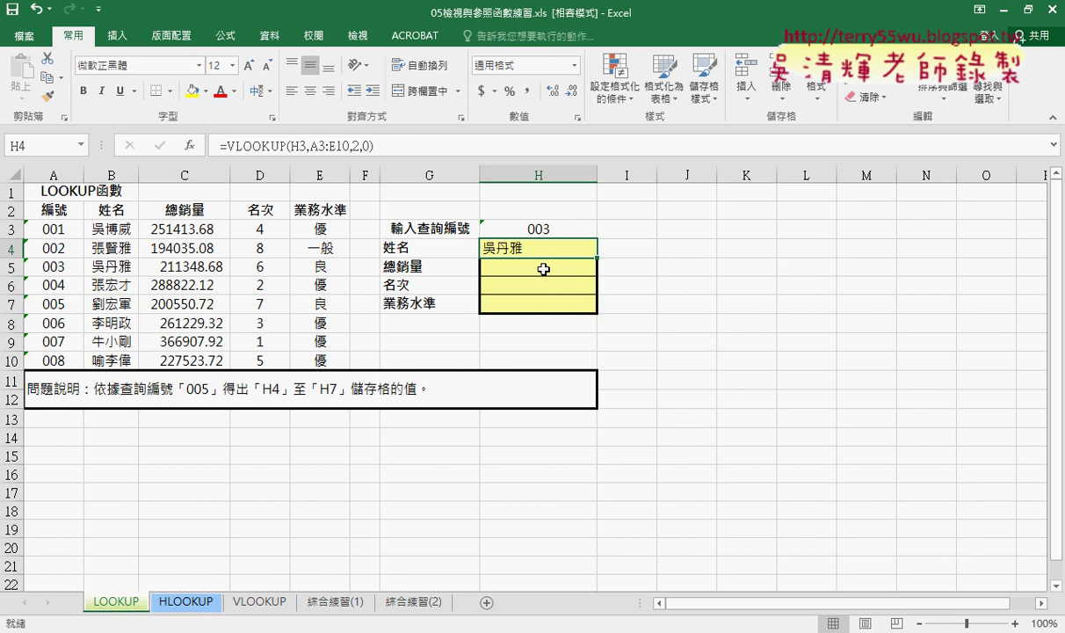
left_click_drag(374, 146, 194, 144)
right_click(244, 145)
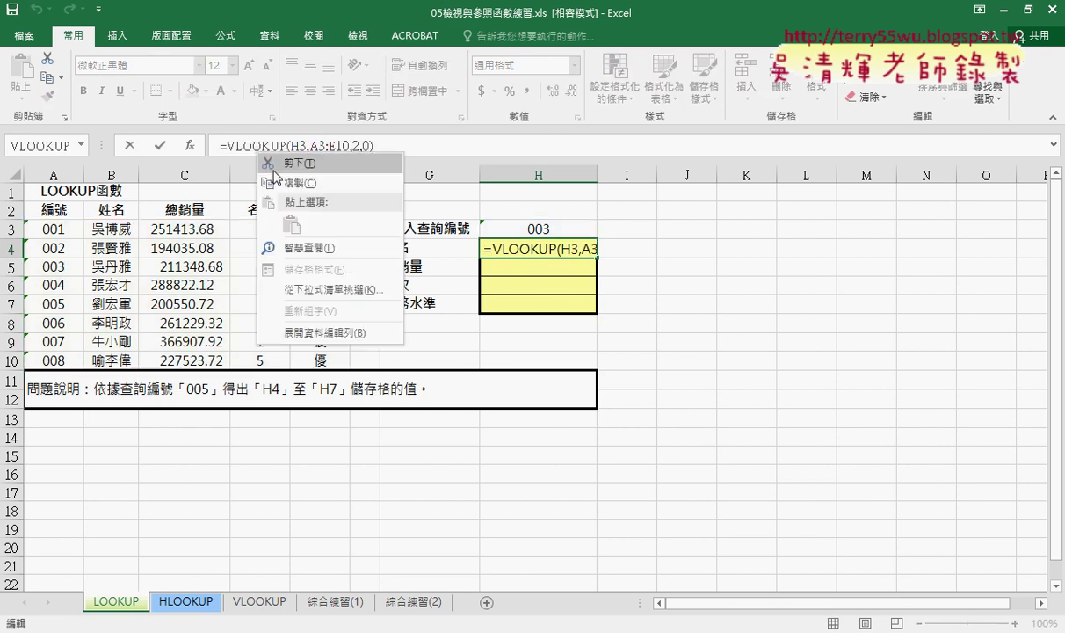
left_click(268, 179)
left_click(158, 146)
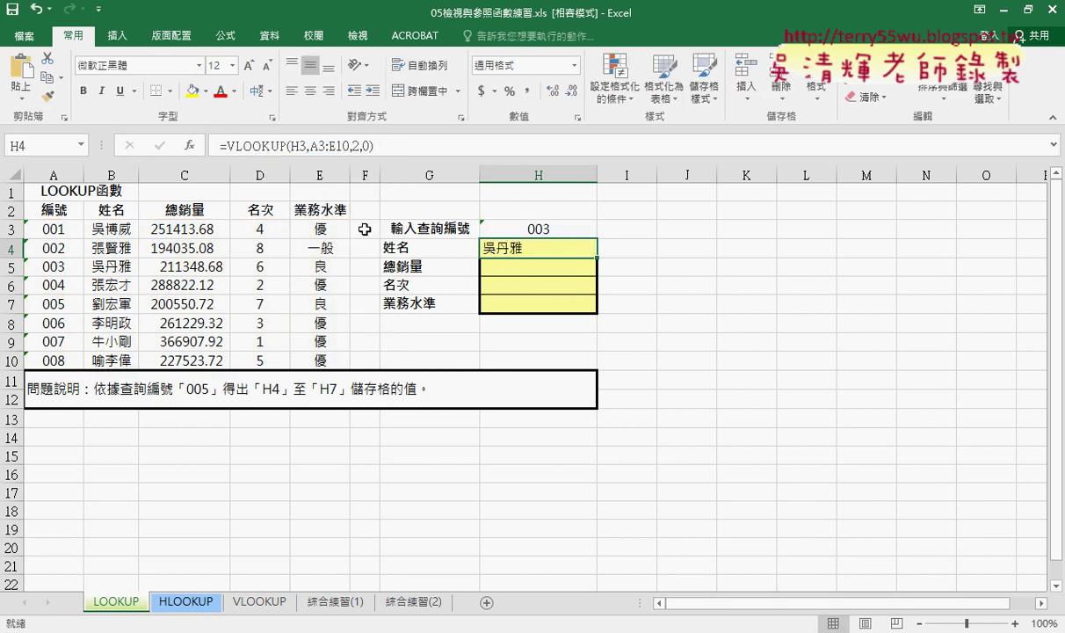
Step: Paste the formula into H5 with column index 3 to return sales 211348.68
left_click(492, 267)
right_click(300, 144)
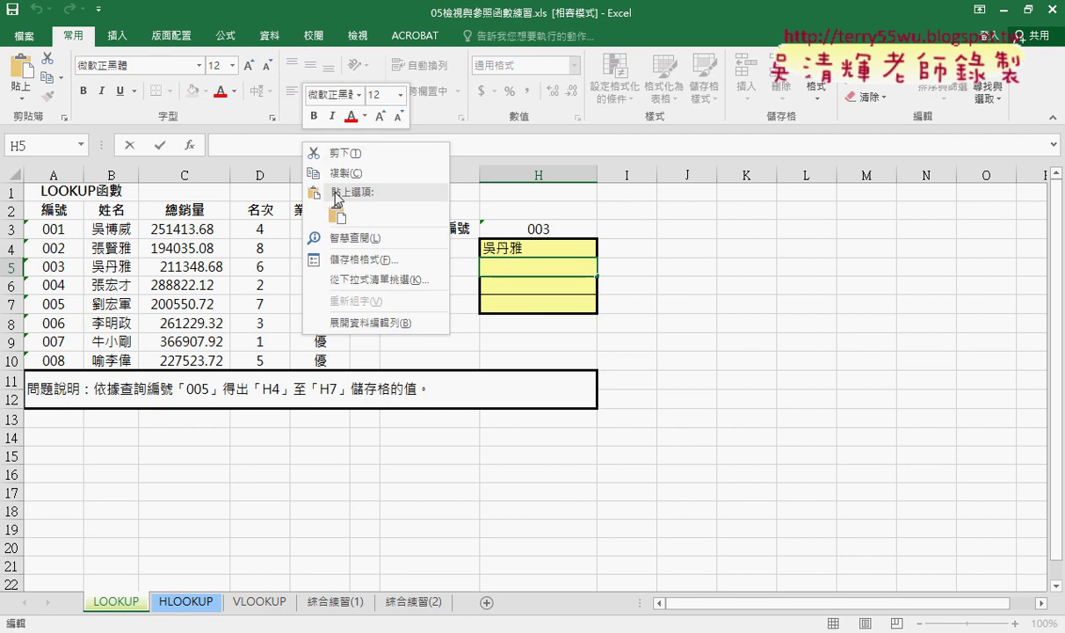
left_click(322, 190)
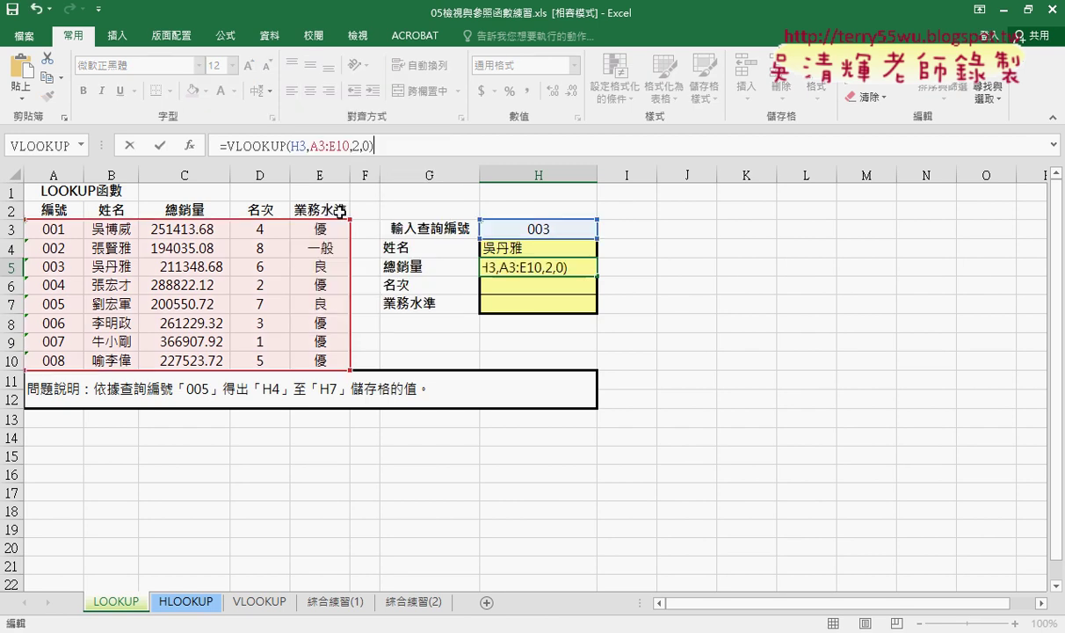
left_click(356, 147)
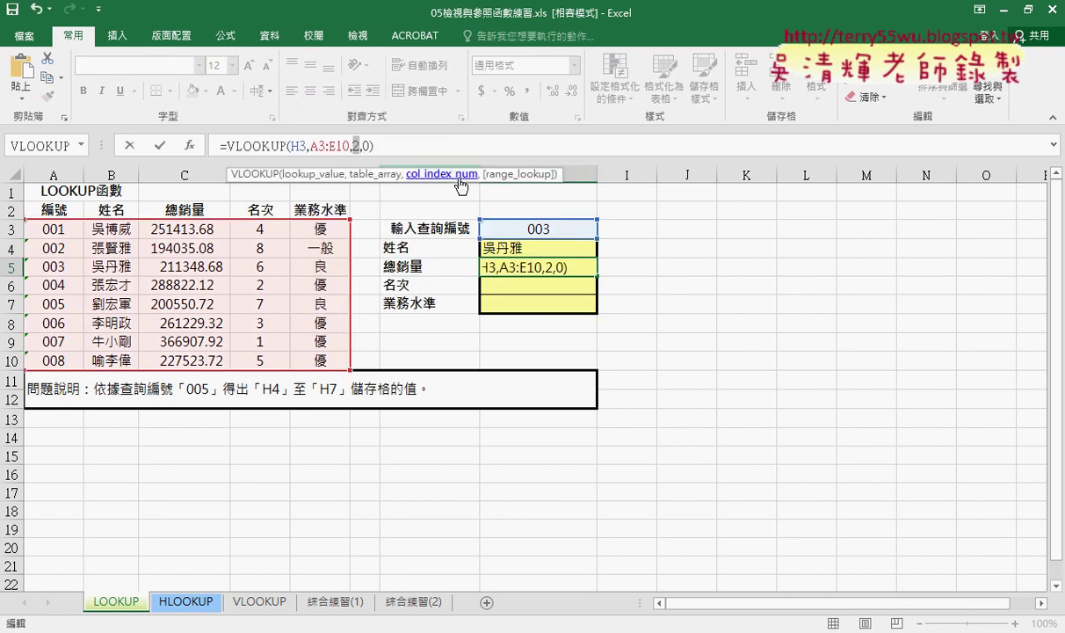
type("3")
left_click(159, 145)
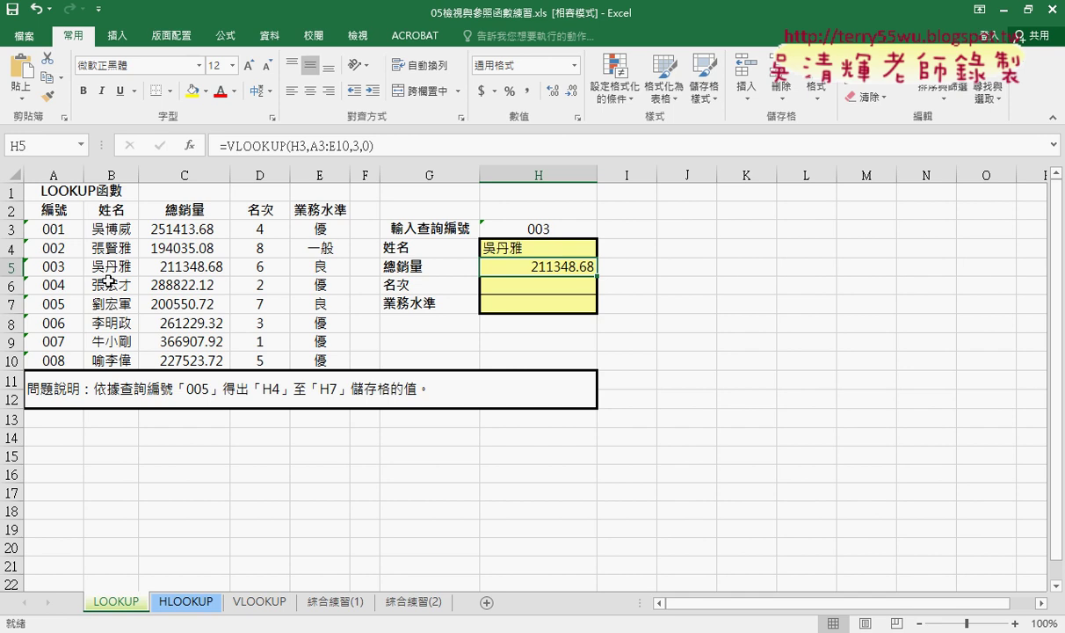
Step: Paste the formula into H6 and H7 with column indexes 4 and 5, returning rank 6 and 良
left_click(552, 284)
left_click(265, 145)
right_click(265, 145)
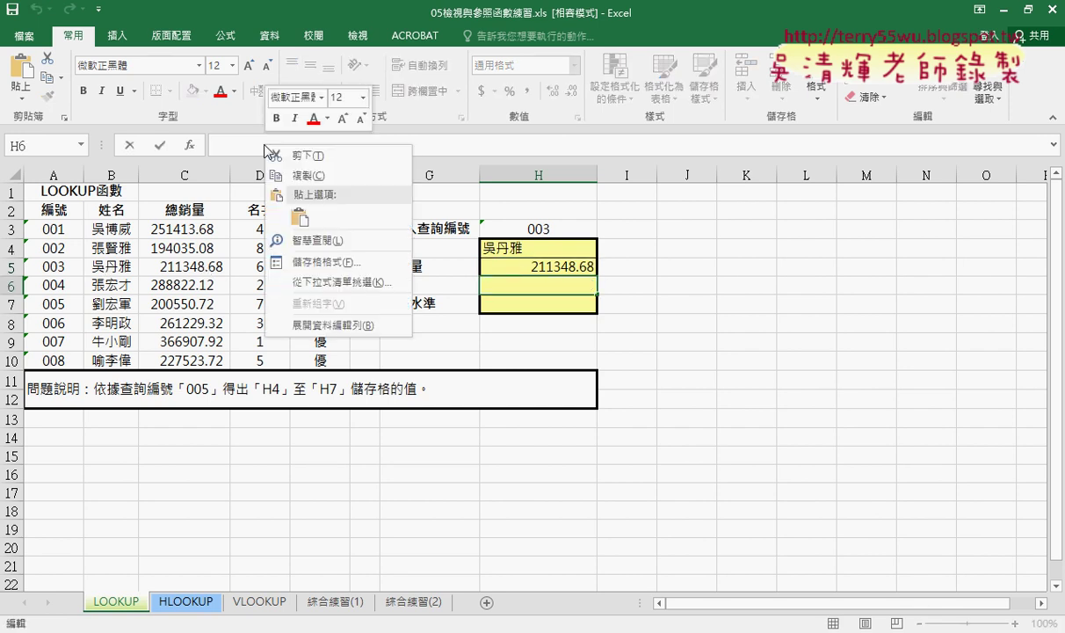
left_click(300, 217)
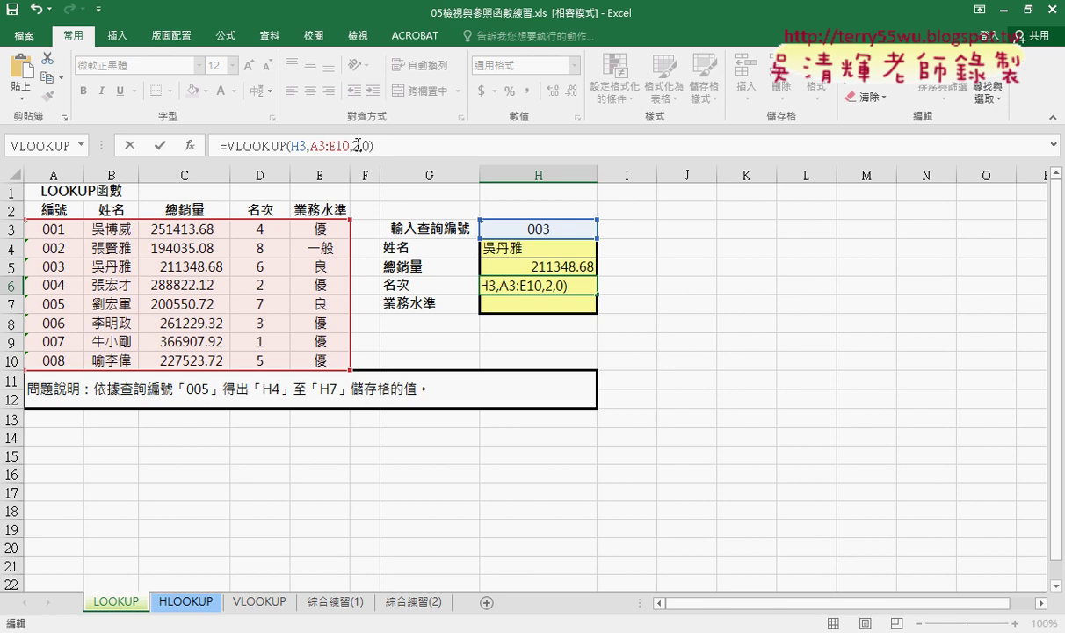
double_click(355, 146)
type("4")
key("Return")
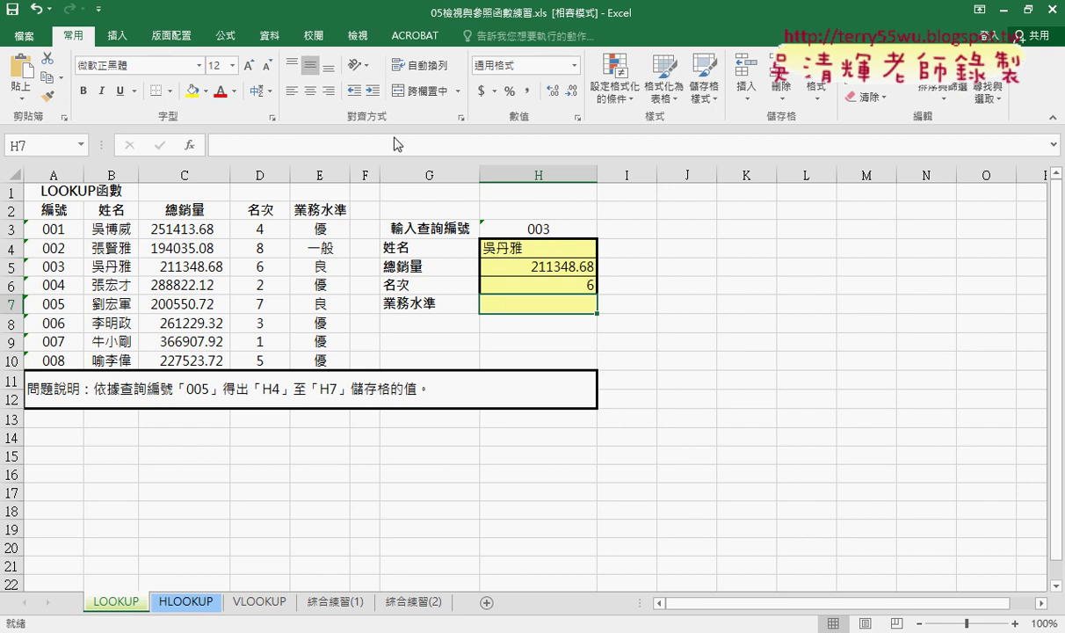
right_click(264, 150)
left_click(299, 195)
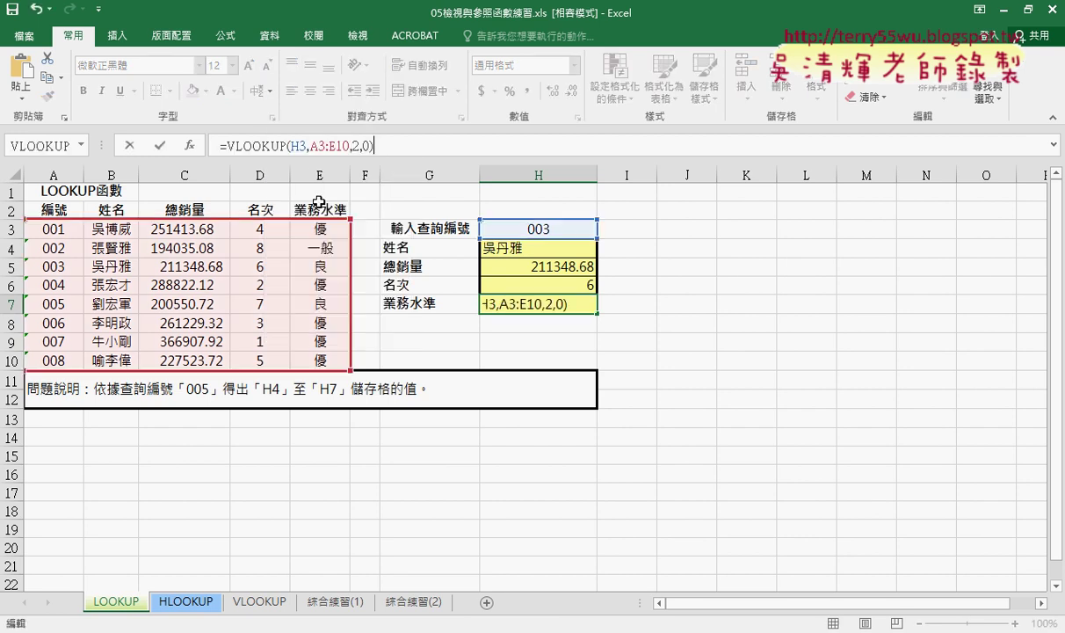
double_click(357, 145)
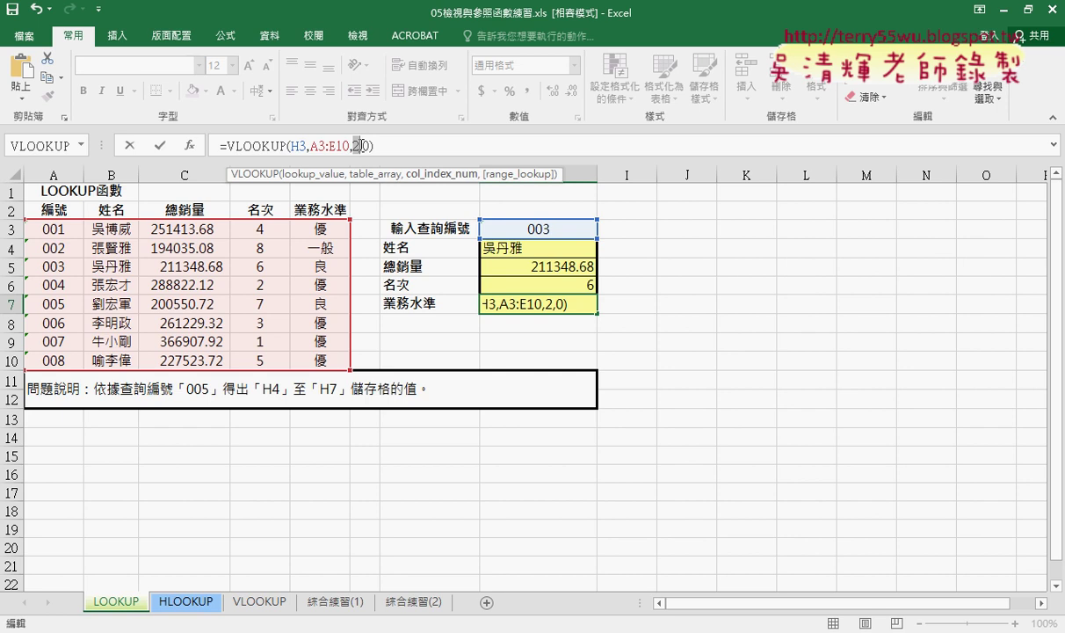
type("5")
left_click(159, 146)
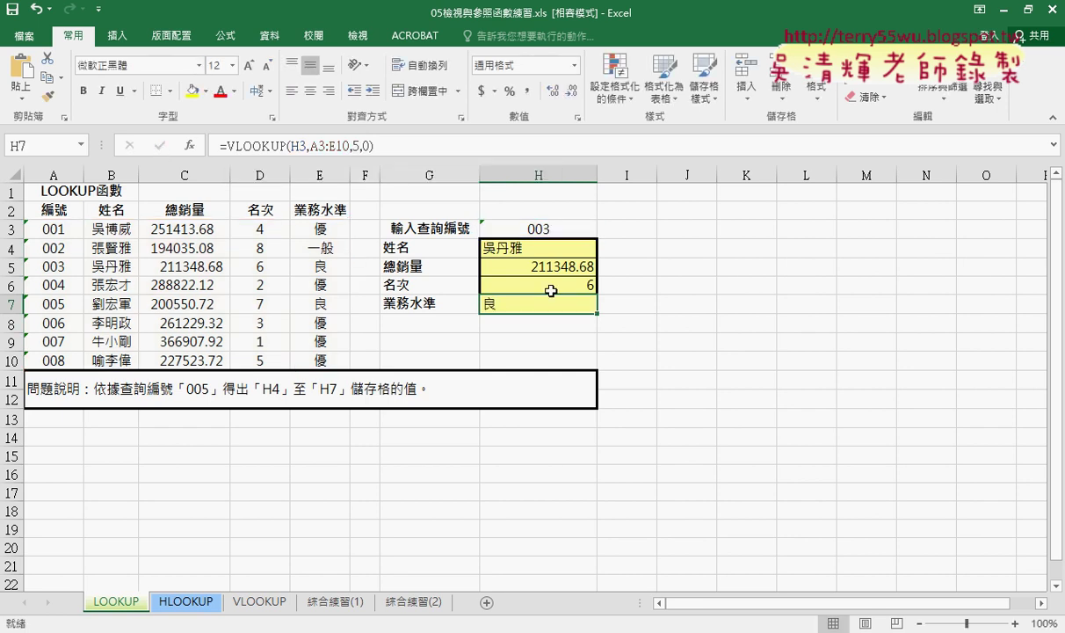
Step: Re-enter 001 as the lookup ID in H3
double_click(554, 229)
key("BackSpace")
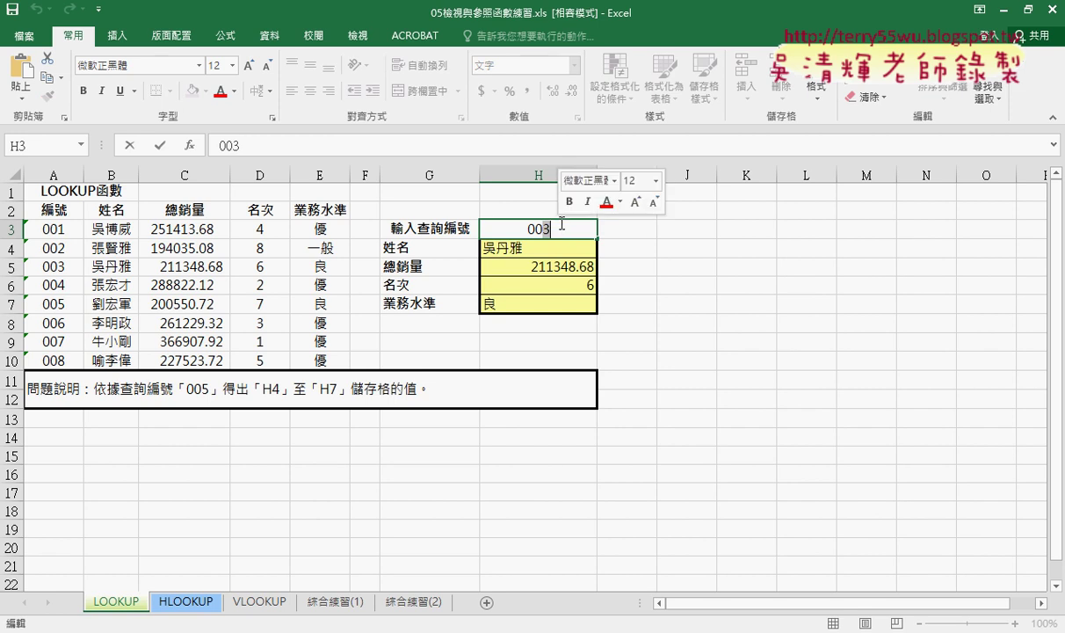
type("1")
key("Return")
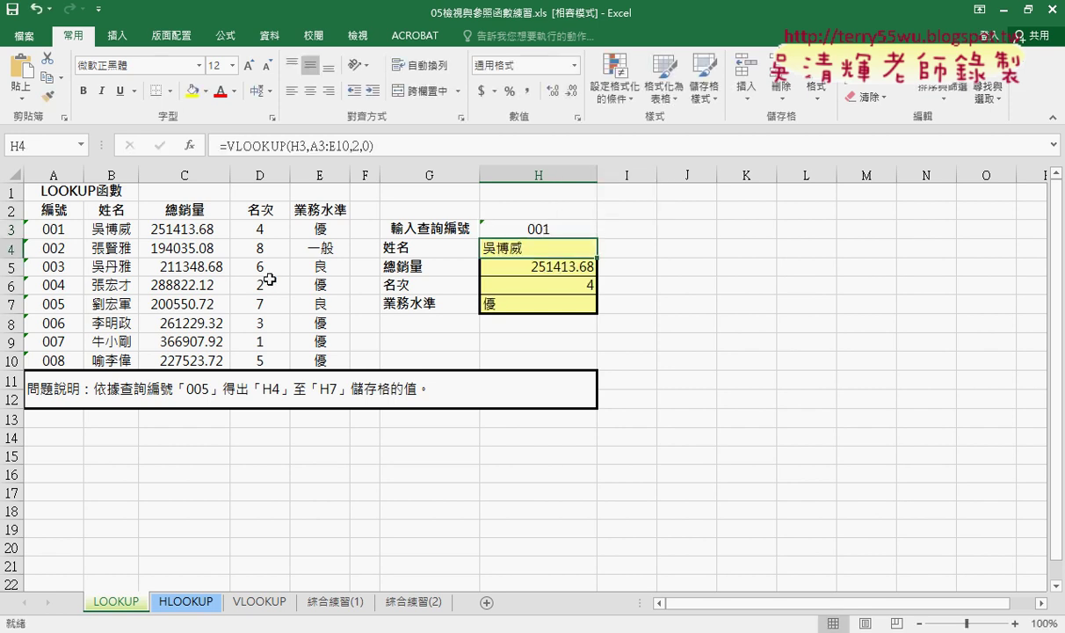
Step: Change the lookup ID in H3 to 009 so H4:H7 show #N/A
double_click(554, 229)
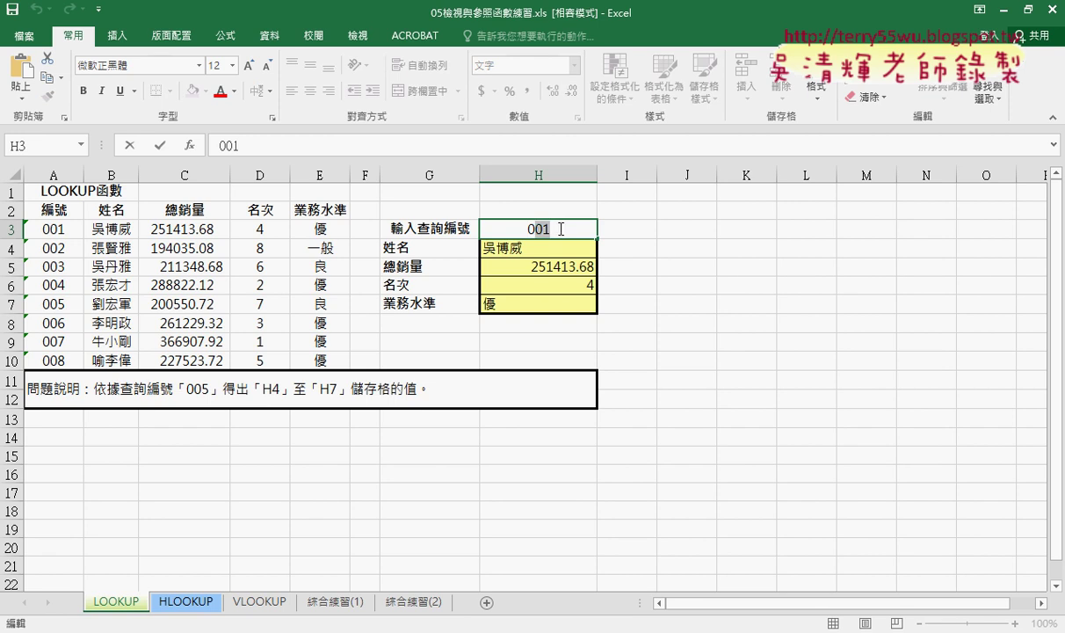
key("BackSpace")
type("9")
key("Return")
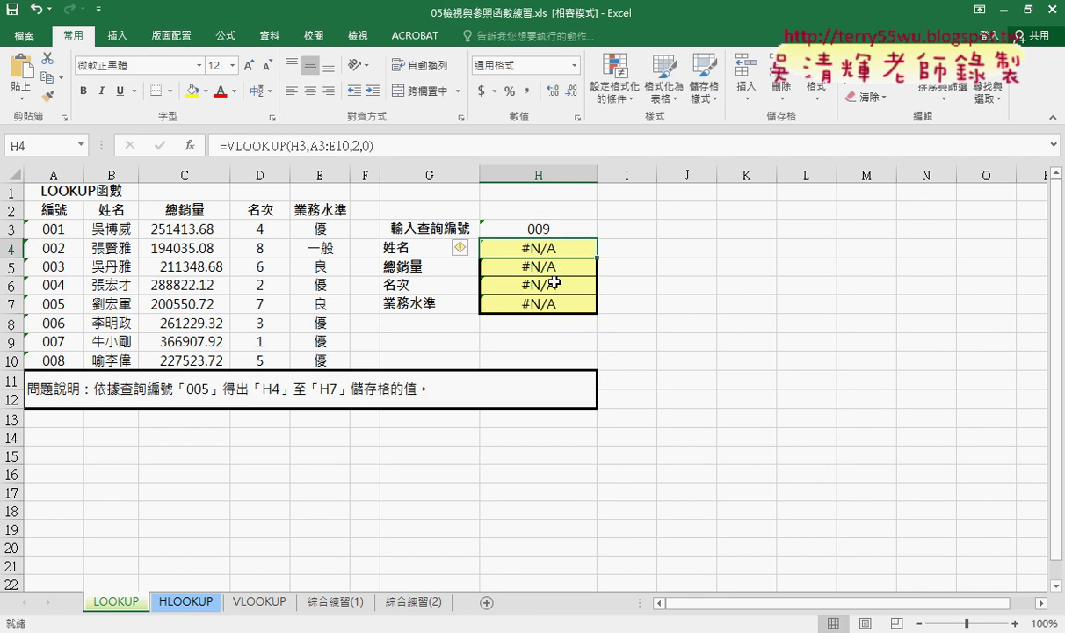
left_click(370, 146)
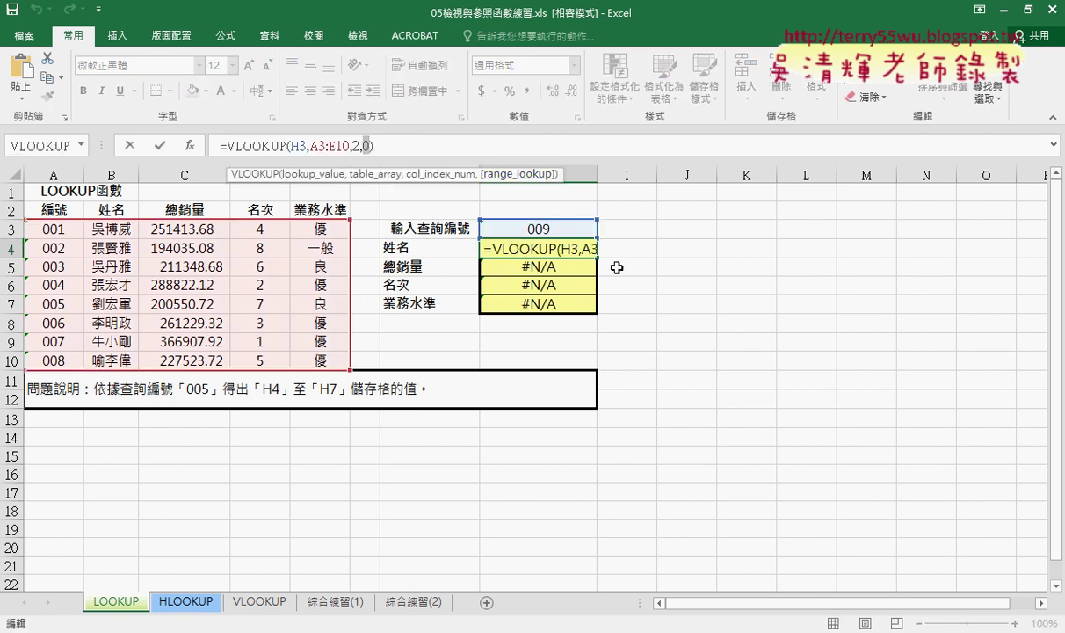
left_click(161, 152)
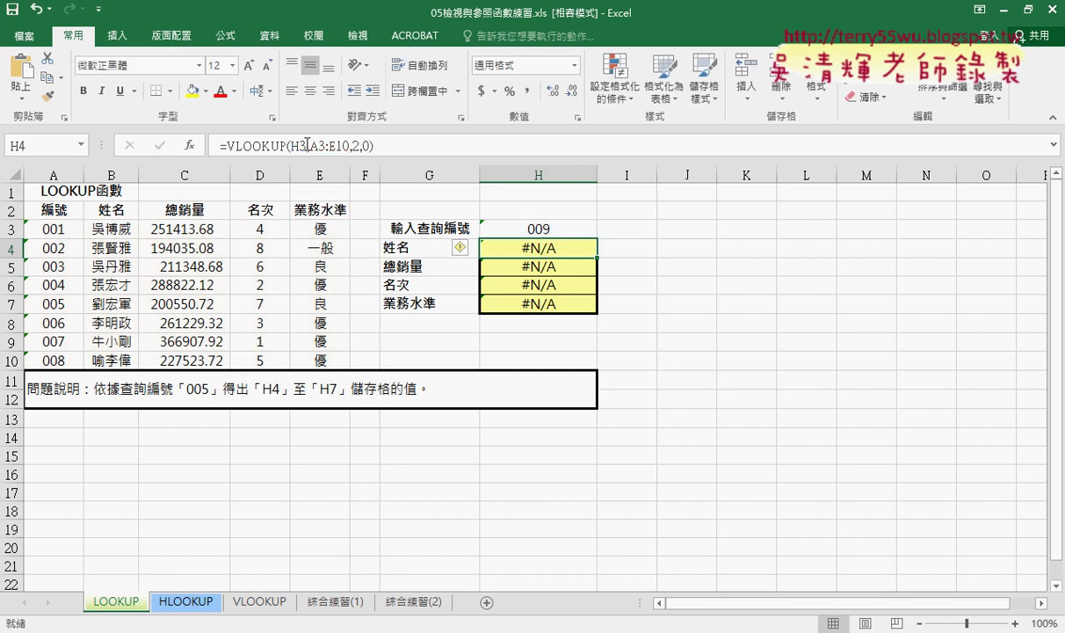
left_click(367, 146)
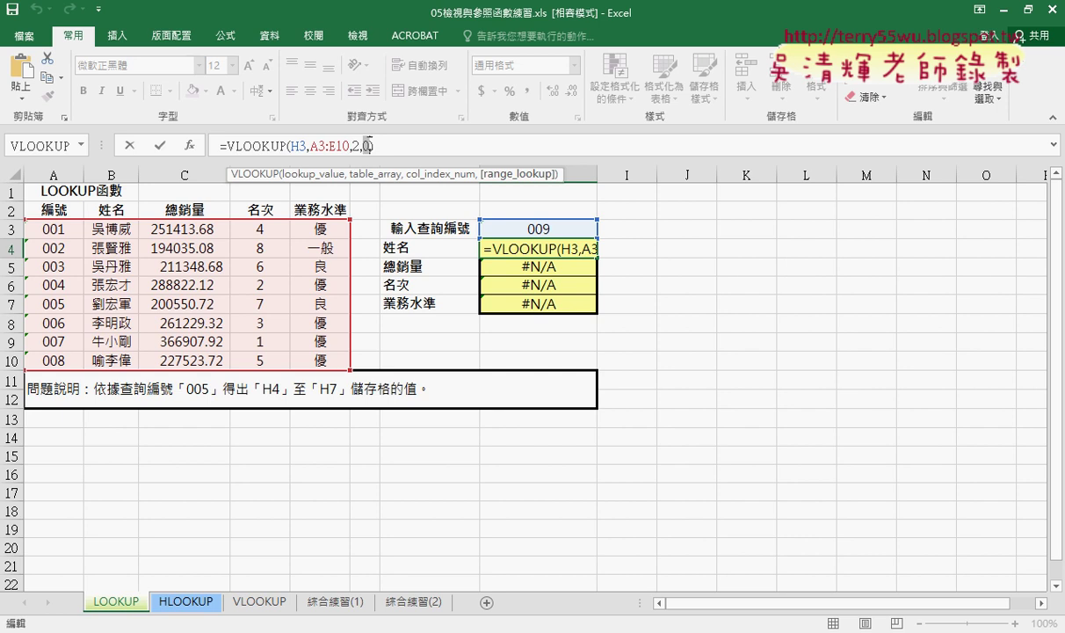
type("1")
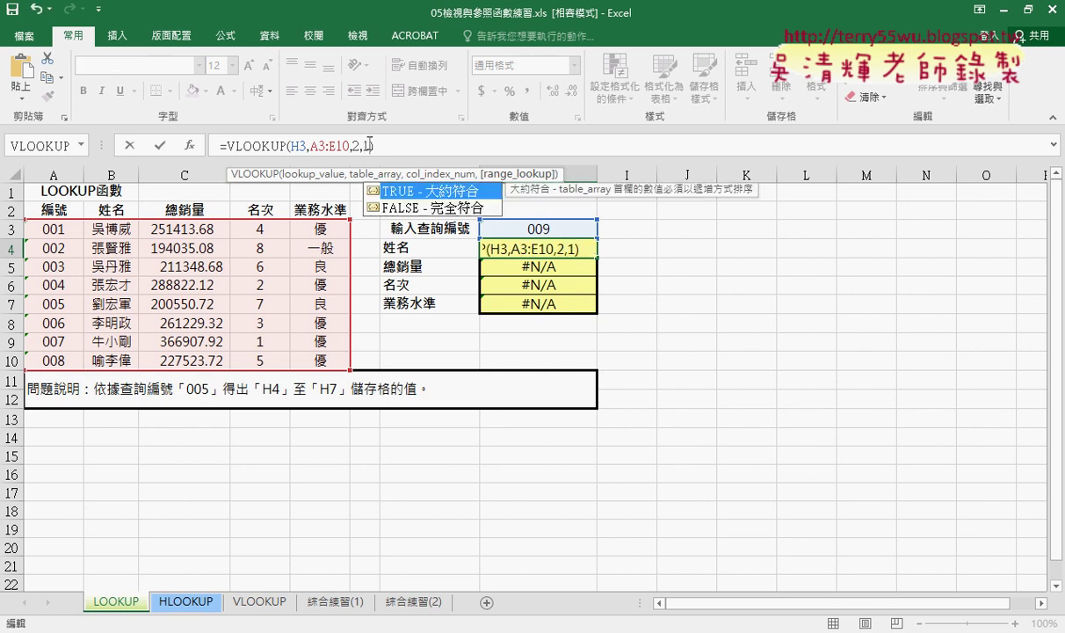
double_click(435, 199)
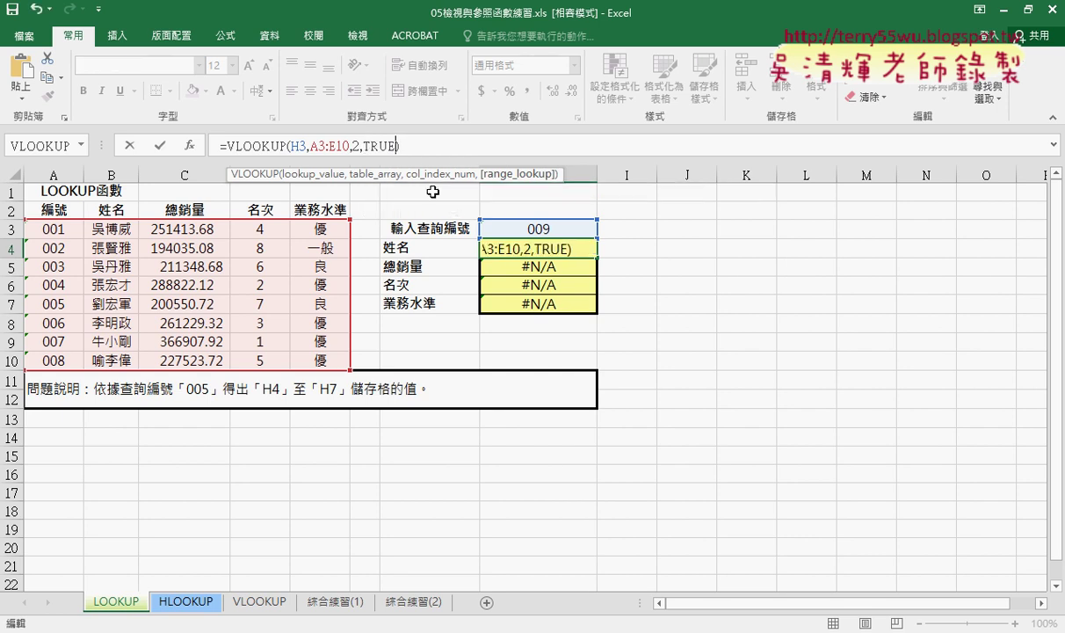
left_click(167, 145)
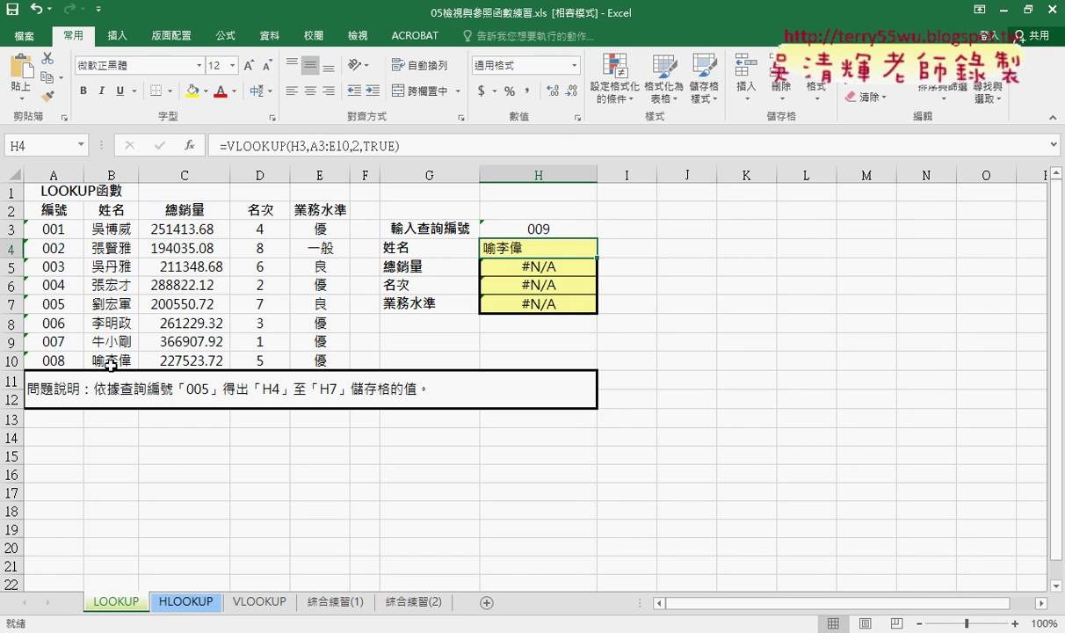
double_click(366, 147)
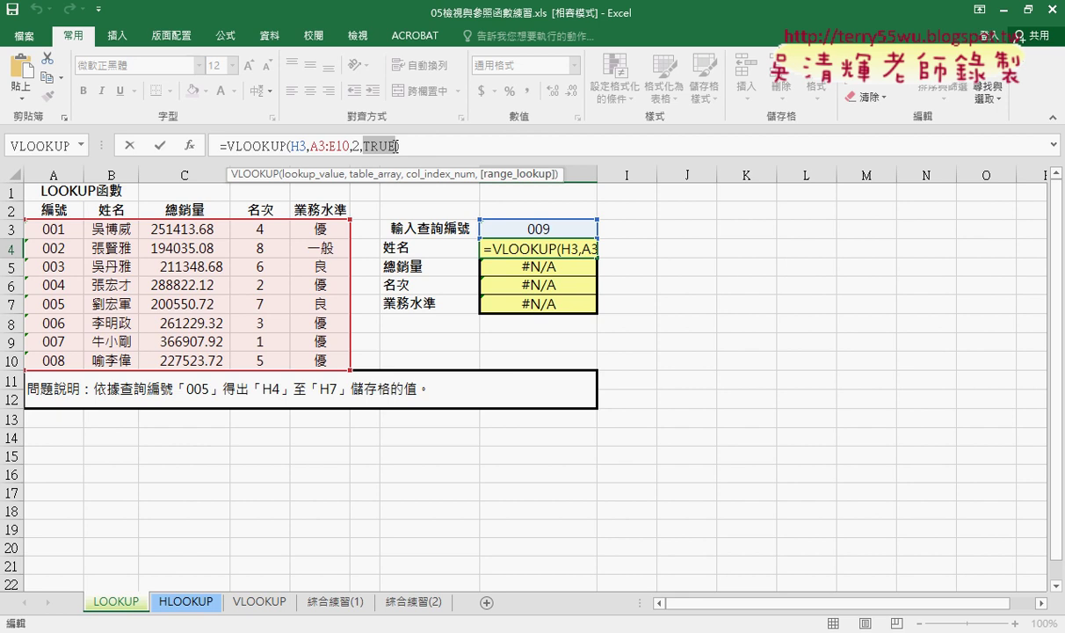
type("0")
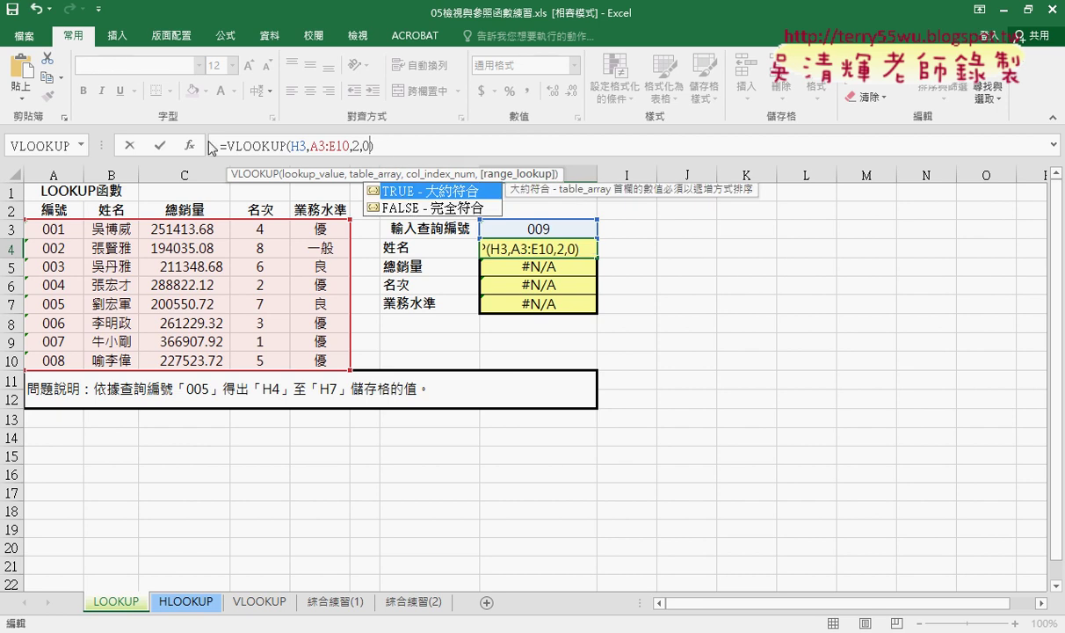
left_click(159, 146)
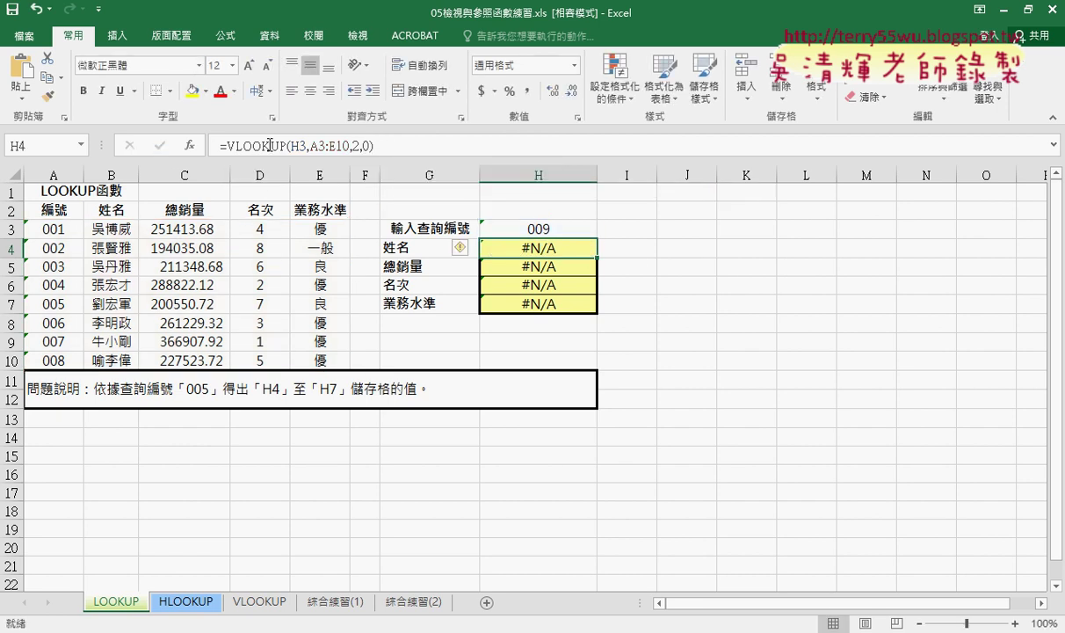
left_click(219, 146)
Step: Exit H4's formula edit and bring up the Function Arguments for its VLOOKUP
left_click(191, 149)
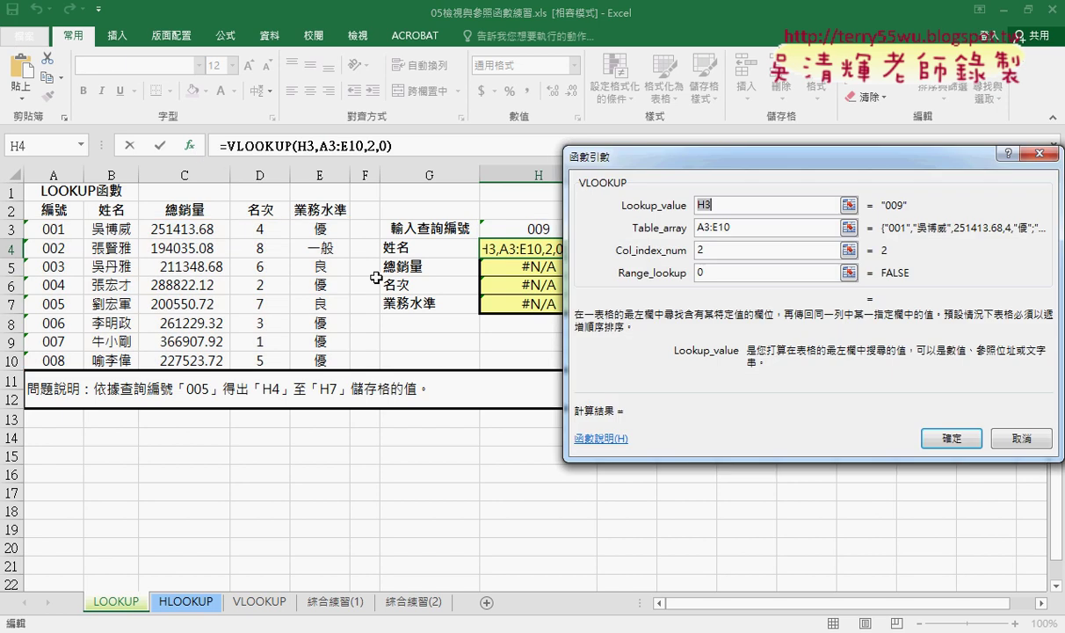
left_click(895, 415)
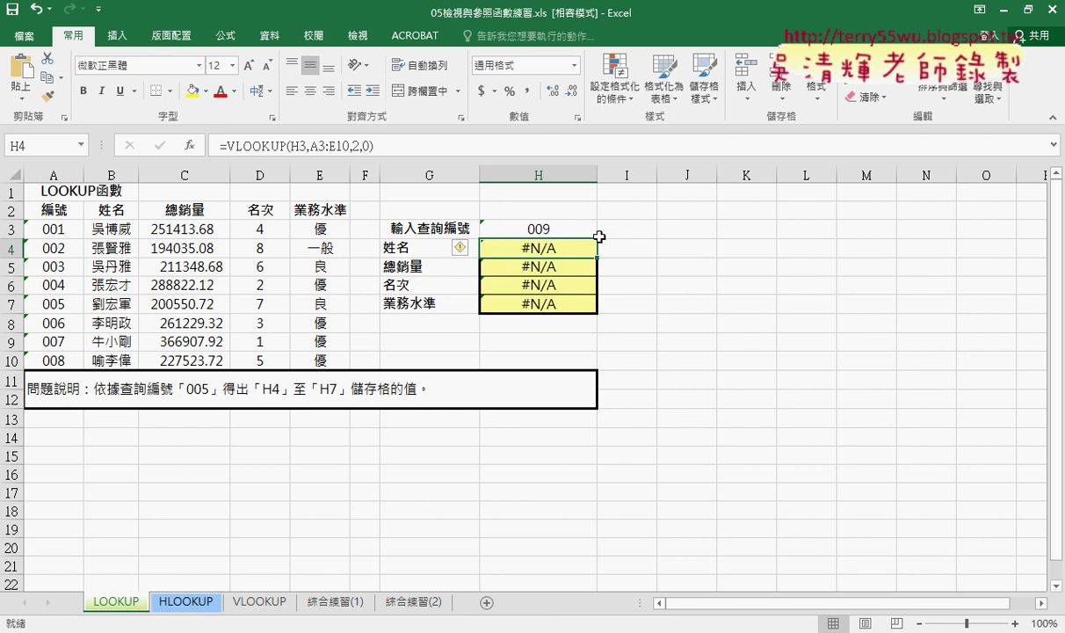
left_click(564, 230)
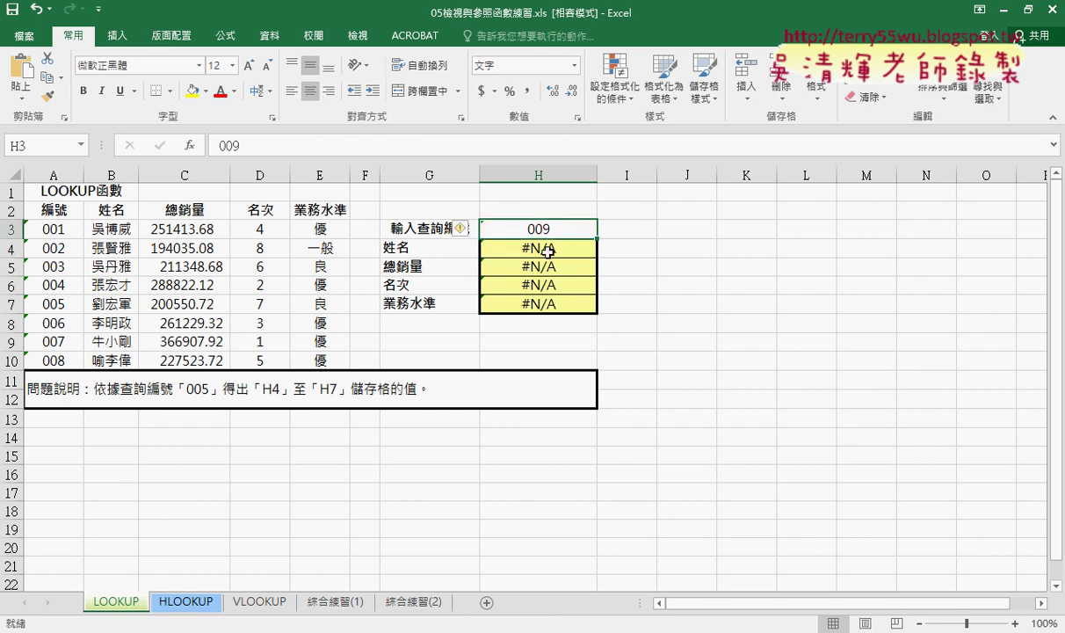
left_click(547, 251)
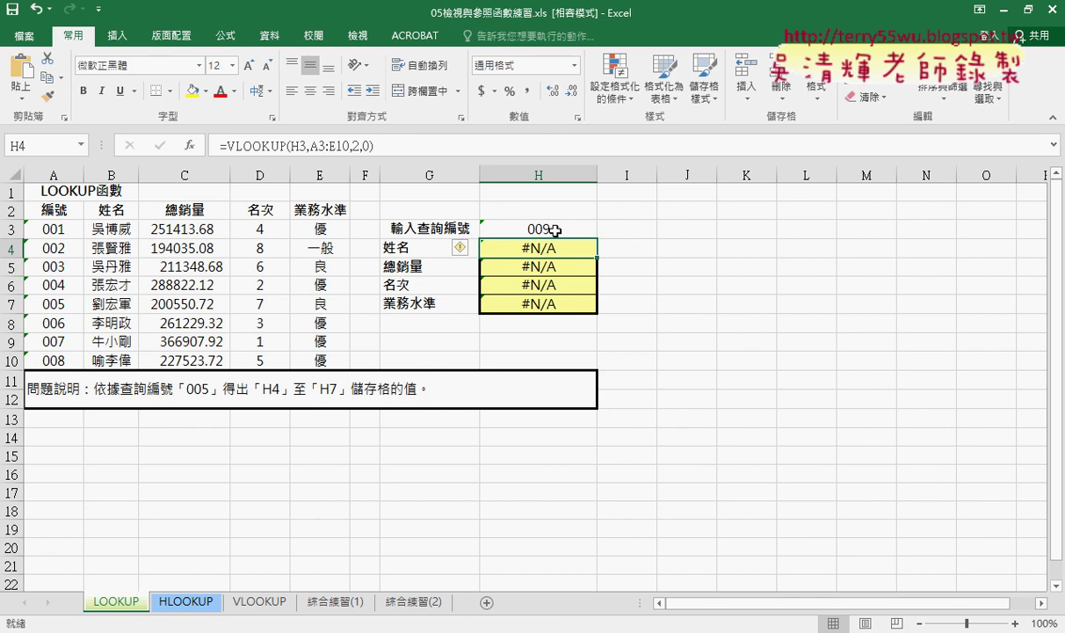
left_click(556, 230)
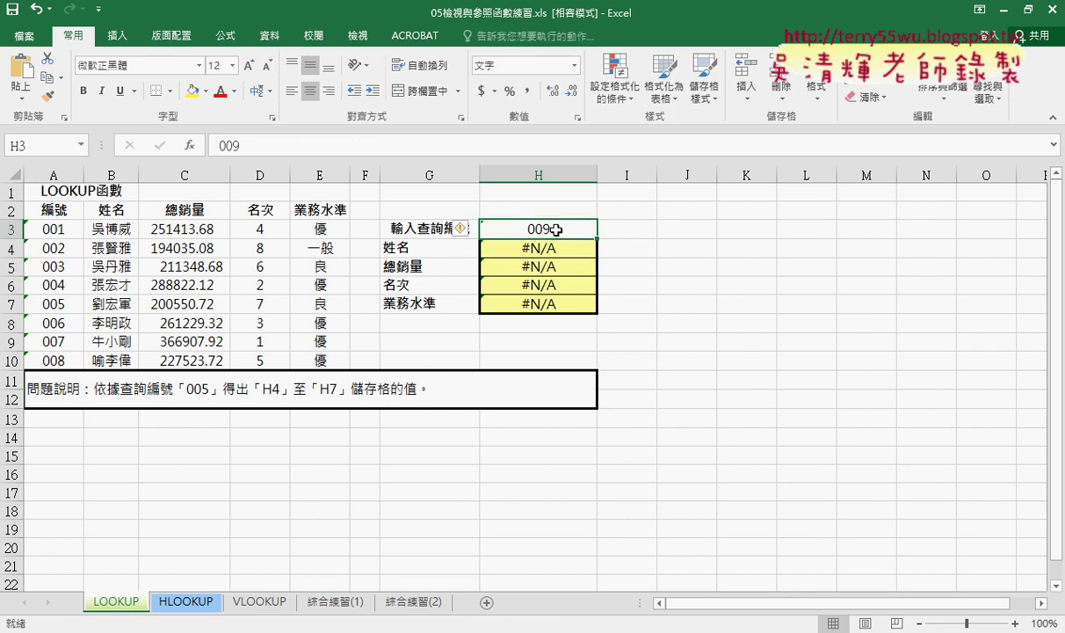